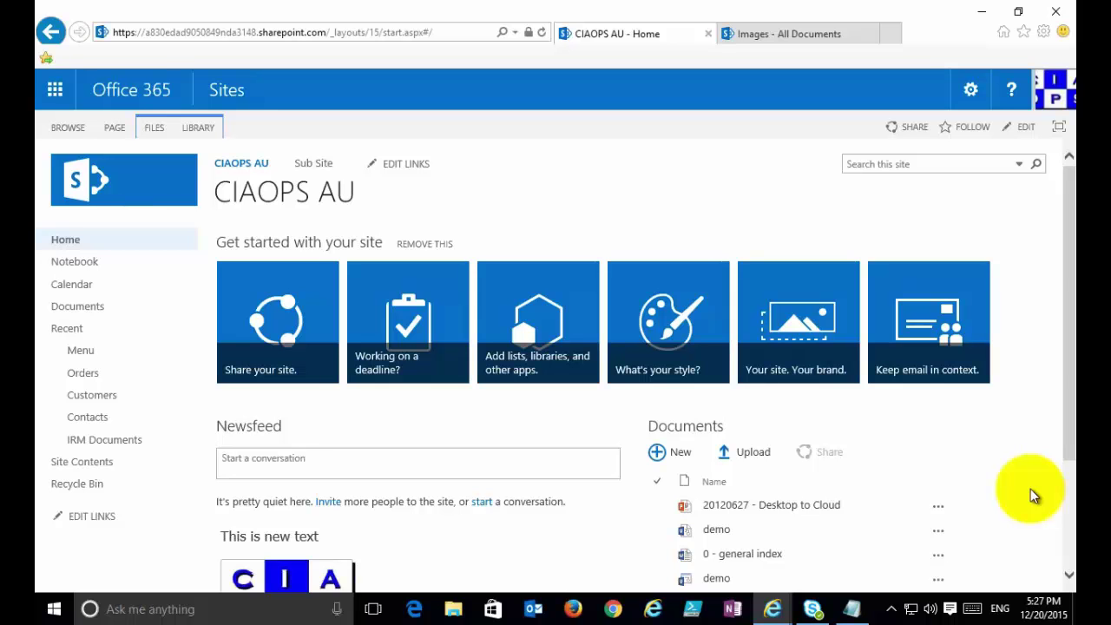
- Open the Documents library settings and start creating a new library column
click(97, 314)
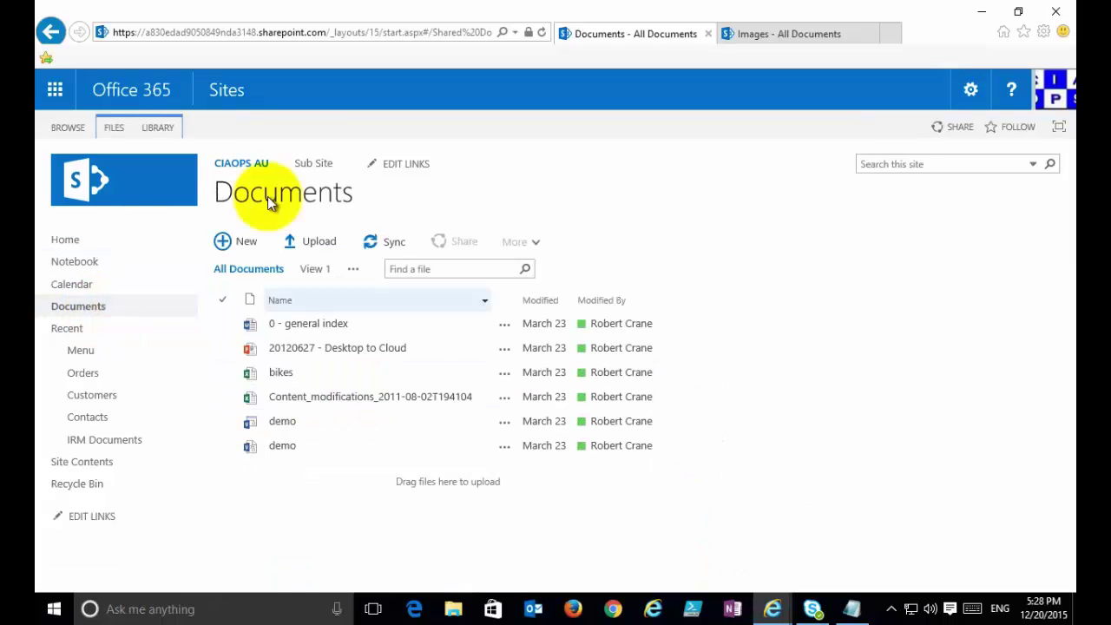
click(151, 123)
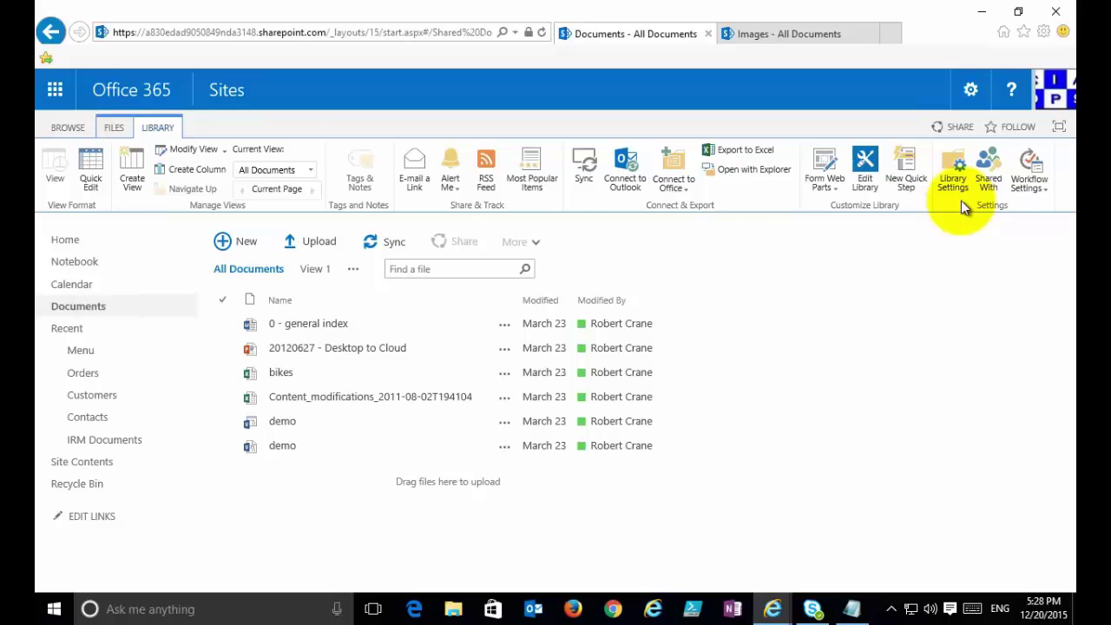
click(948, 182)
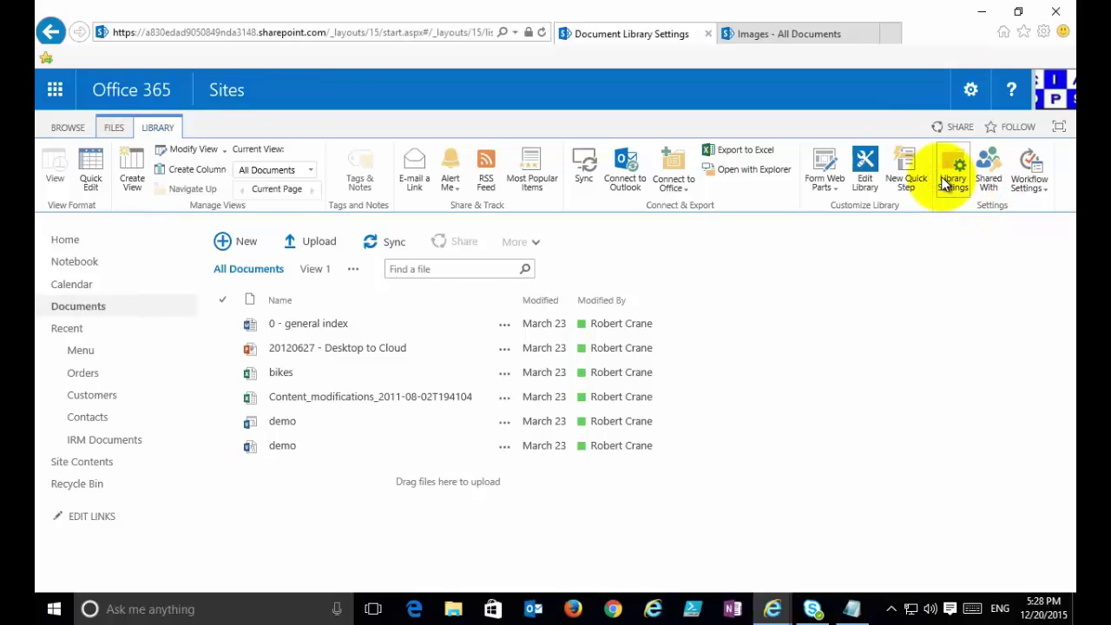
click(1070, 576)
drag(1070, 576, 1070, 576)
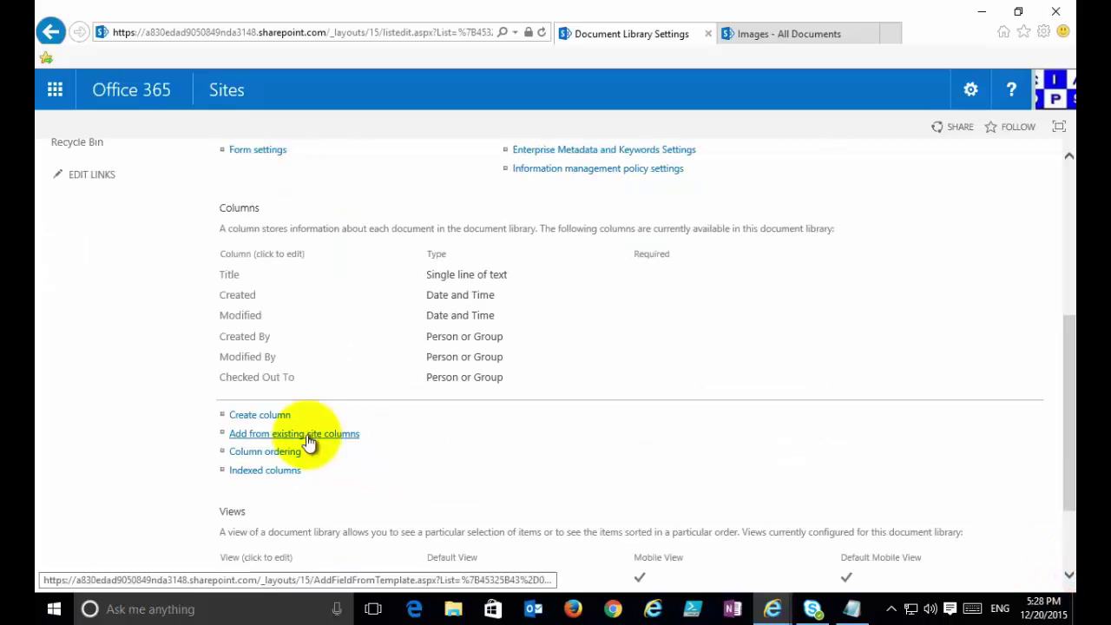
click(272, 416)
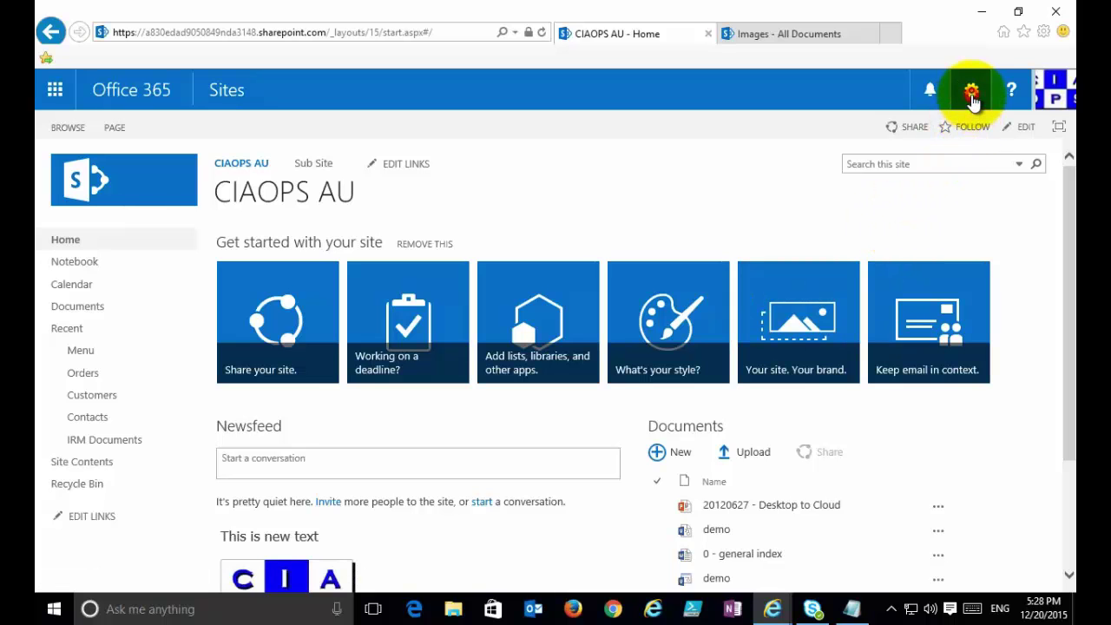
- Go from the site settings menu to the Site Columns gallery under Web Designer Galleries
click(970, 91)
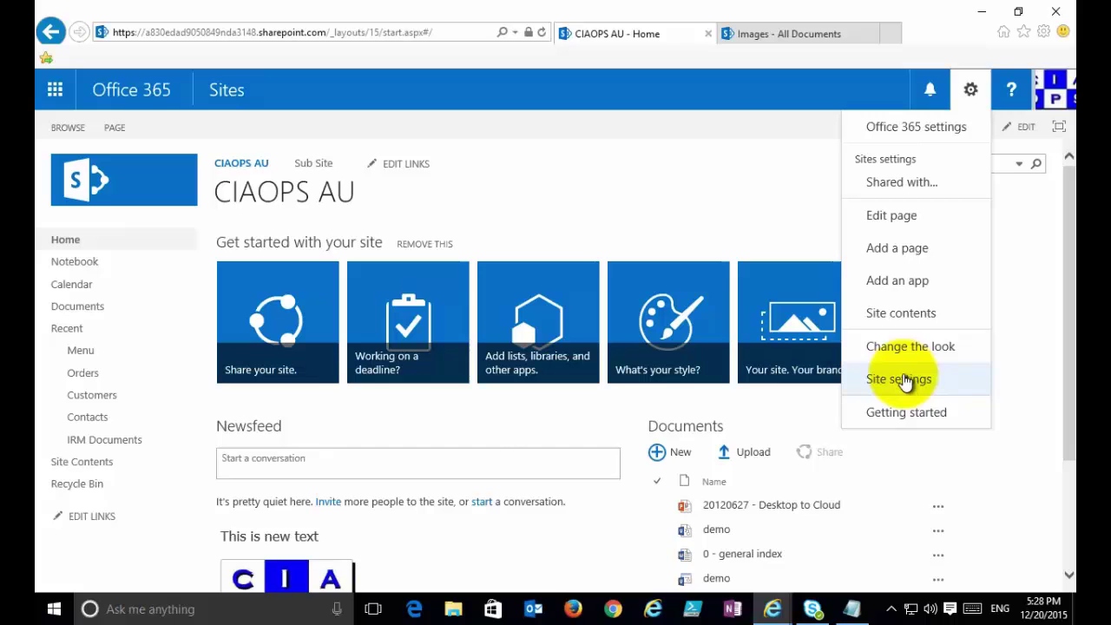
click(903, 379)
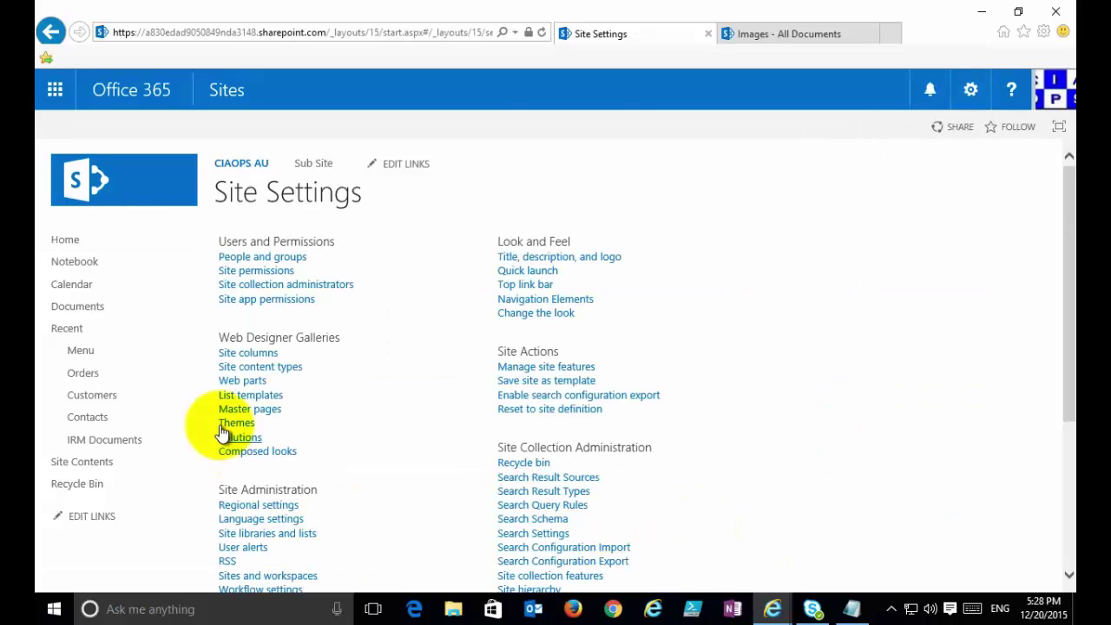
click(268, 358)
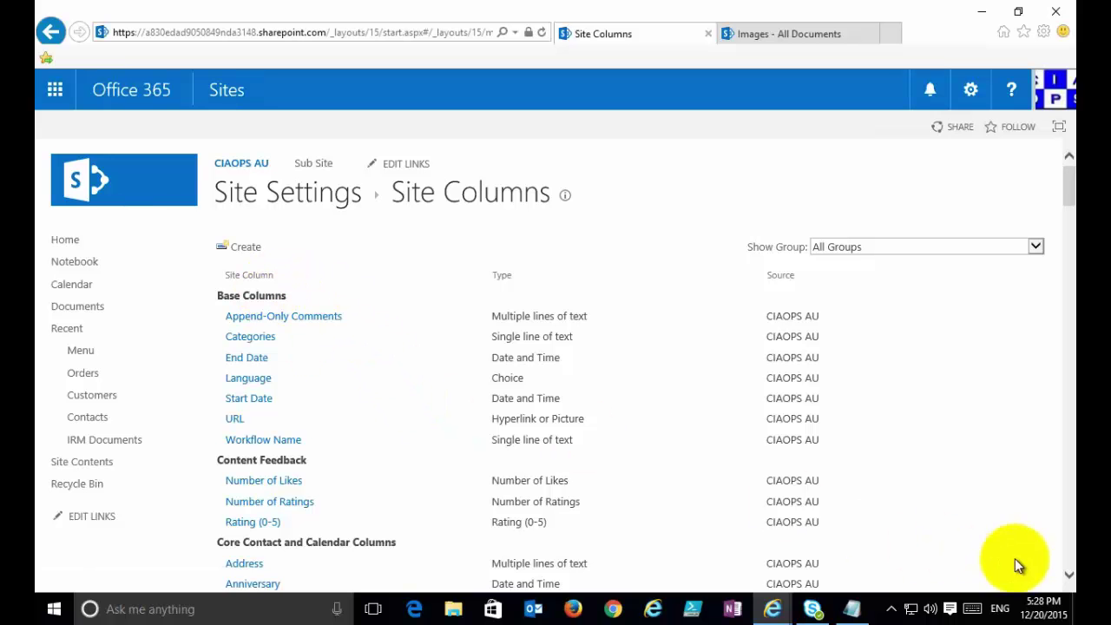
click(1070, 581)
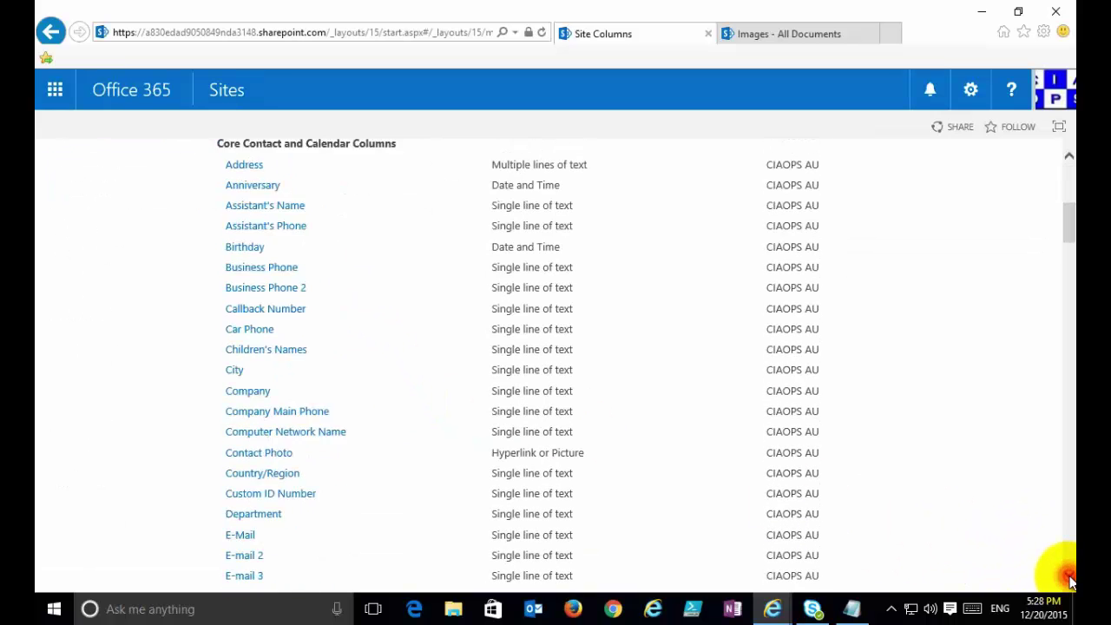
drag(1070, 582, 1070, 578)
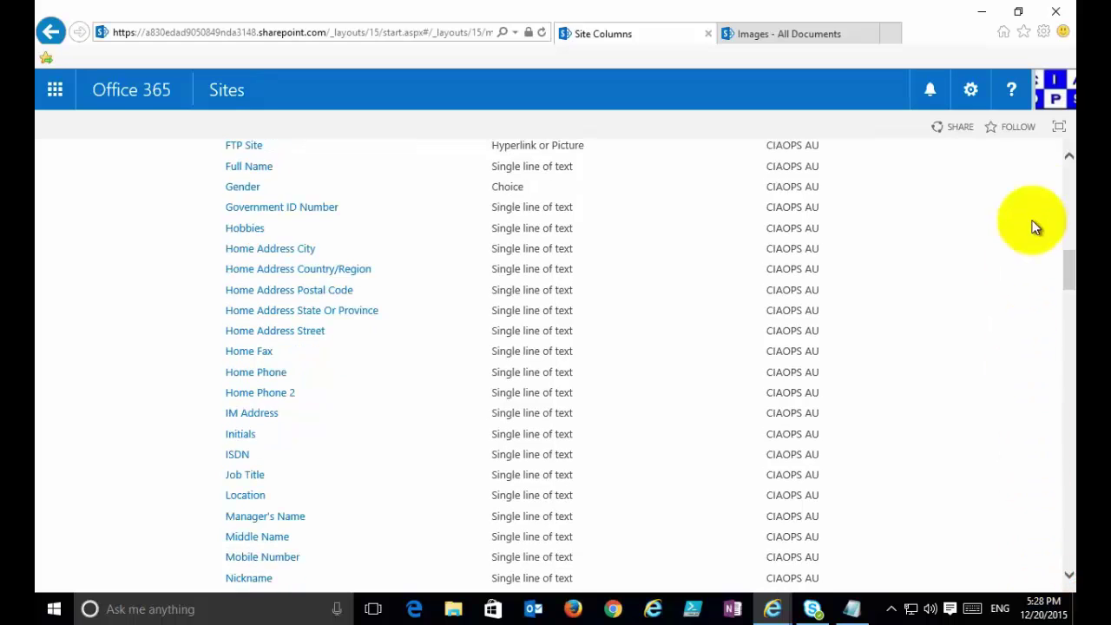
click(1071, 187)
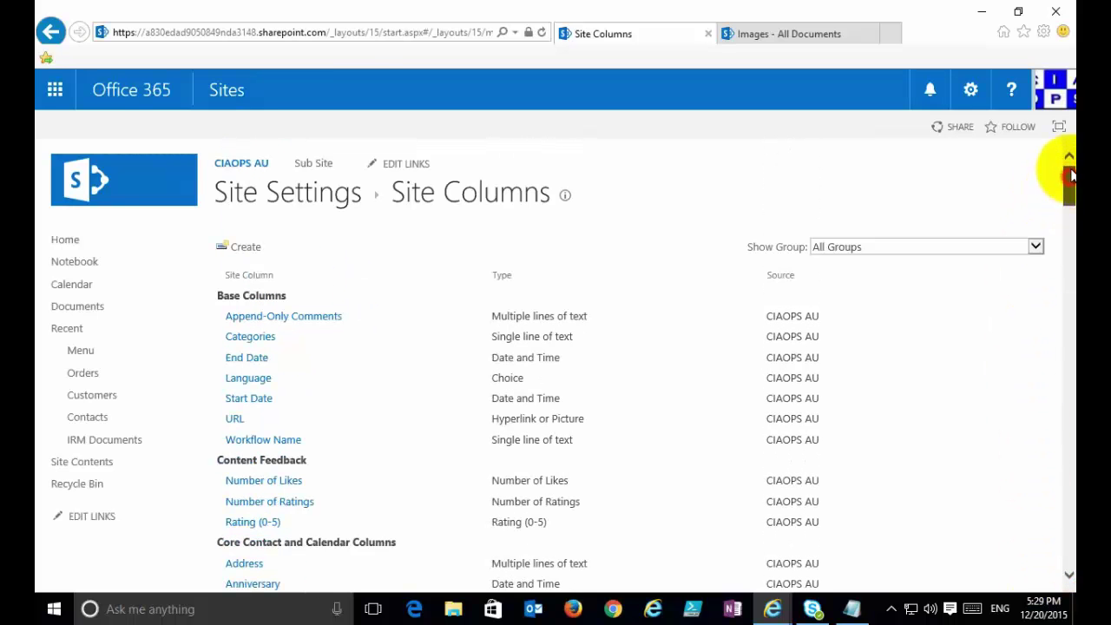
- Start a new site column named State-AU of type Choice
click(245, 247)
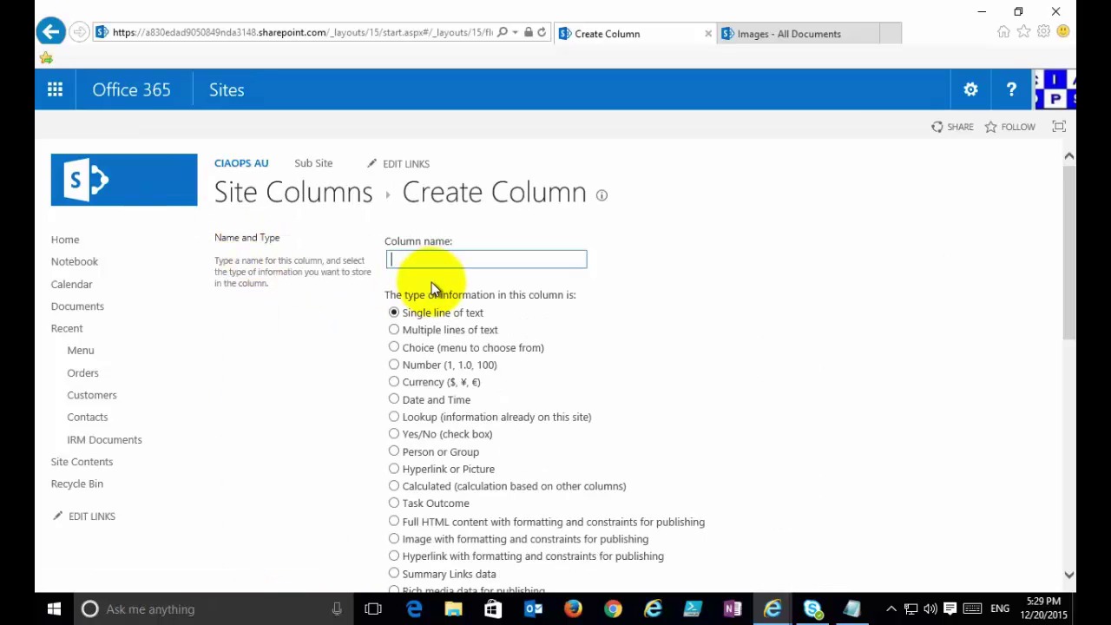
text(State-AU)
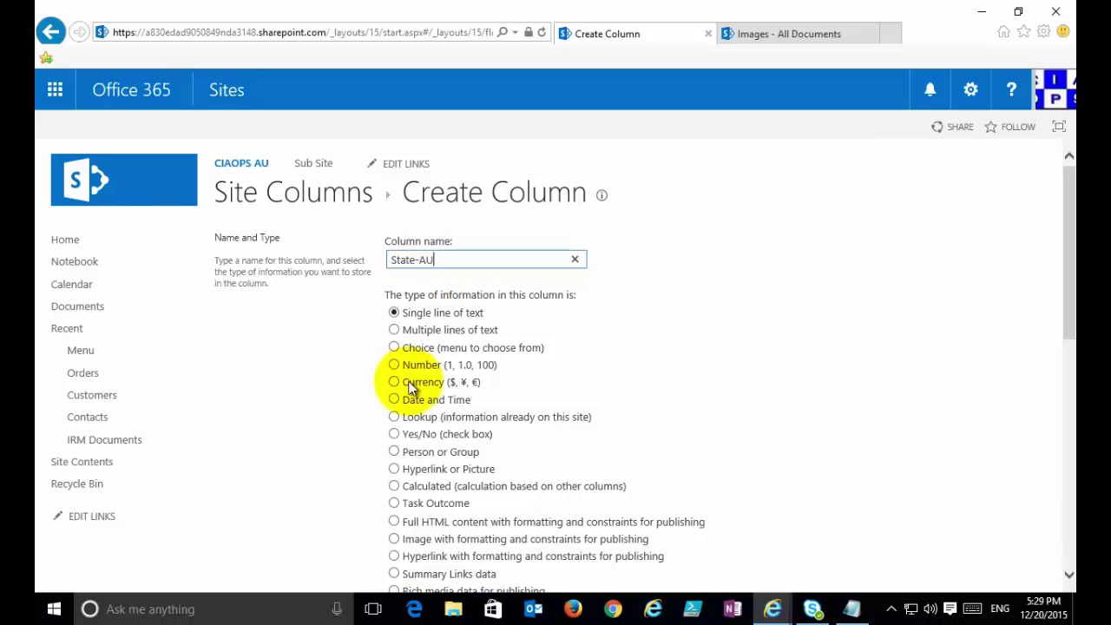
click(395, 348)
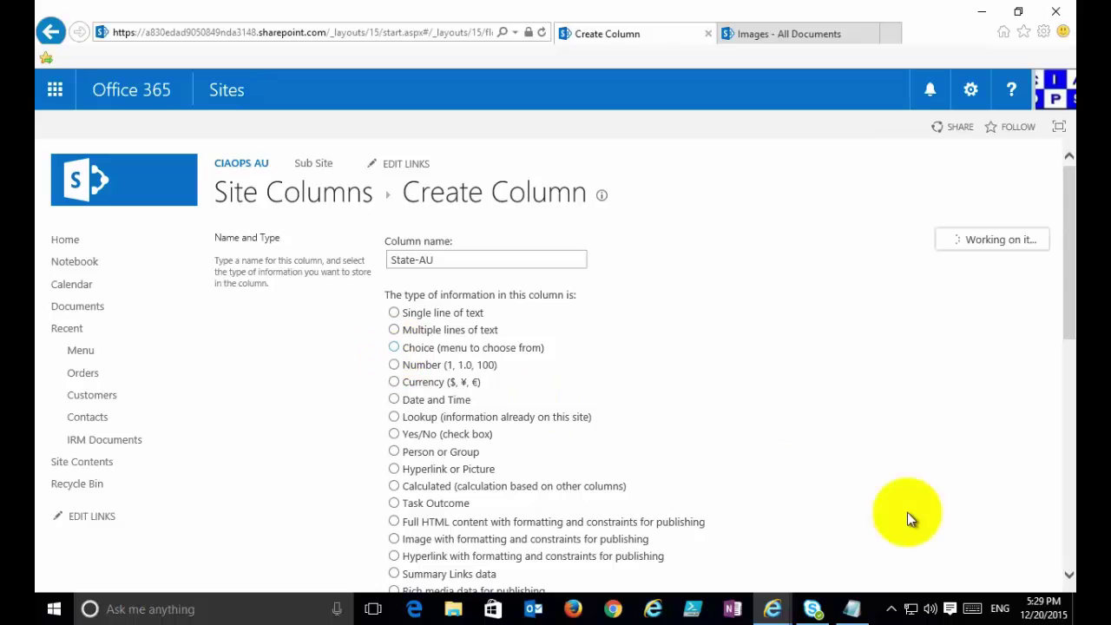
drag(1068, 580, 1070, 583)
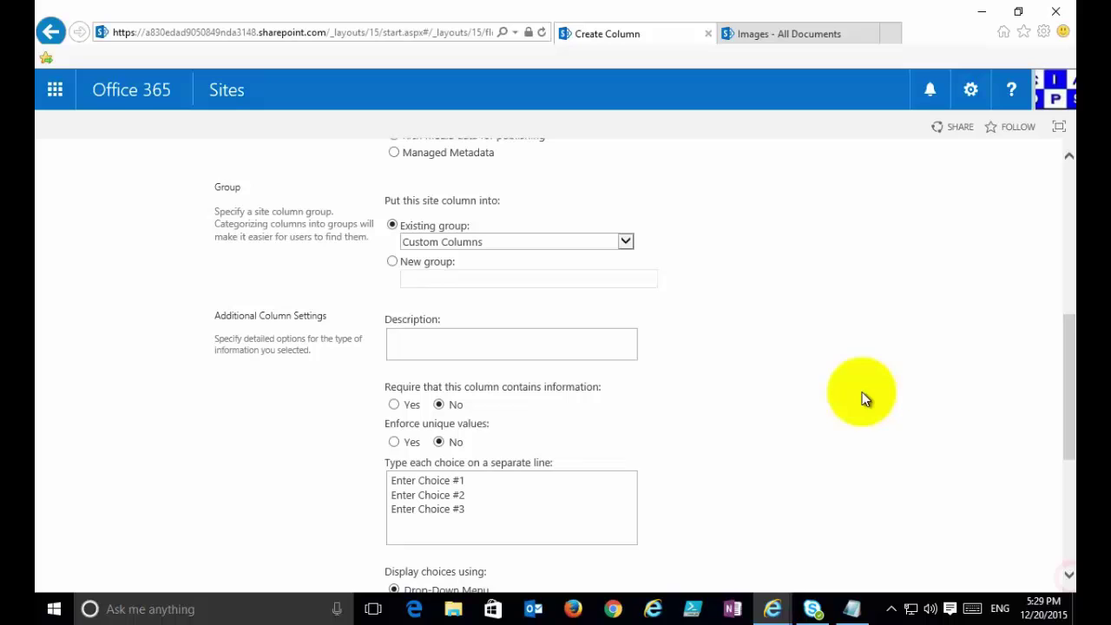
drag(1062, 429, 1072, 388)
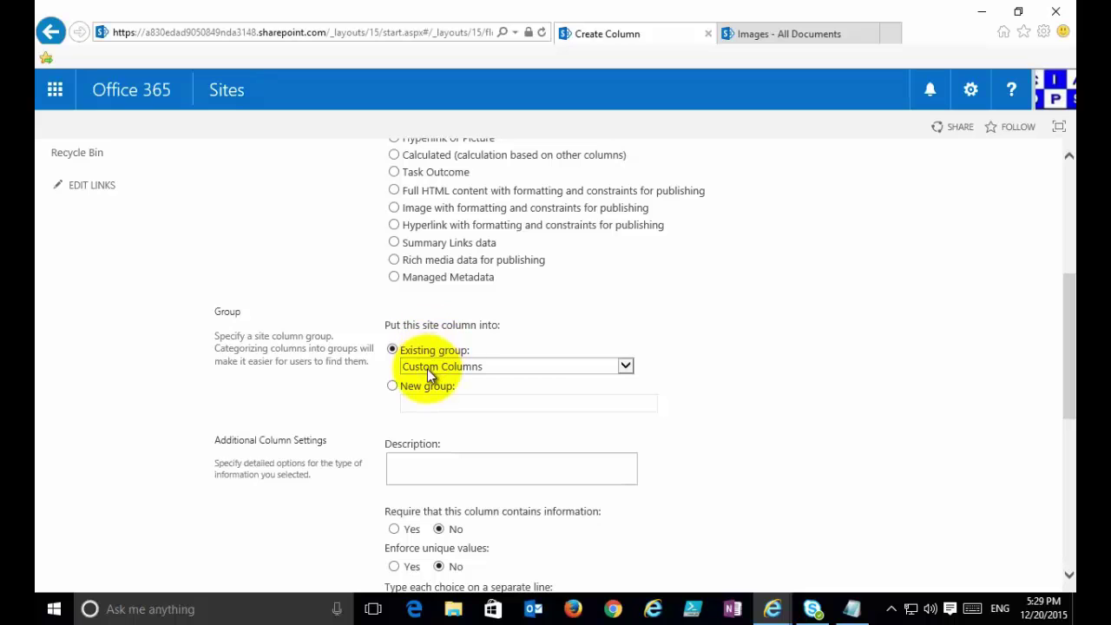
- Place State-AU in a new CIAOPS group with choices NSW, VIC, QLD and ACT
click(395, 388)
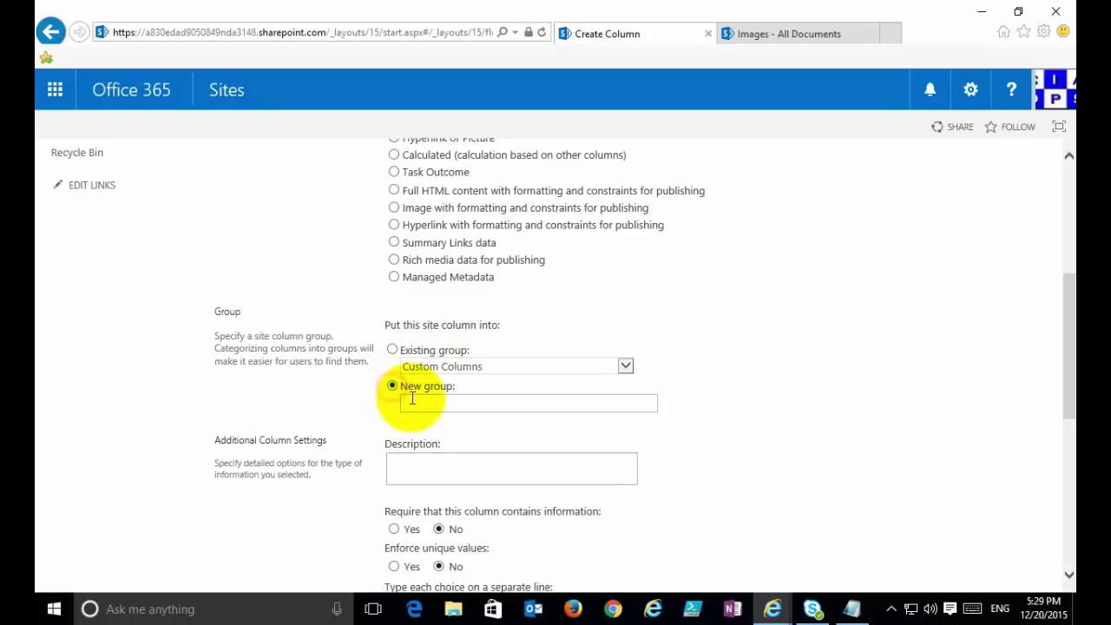
click(413, 400)
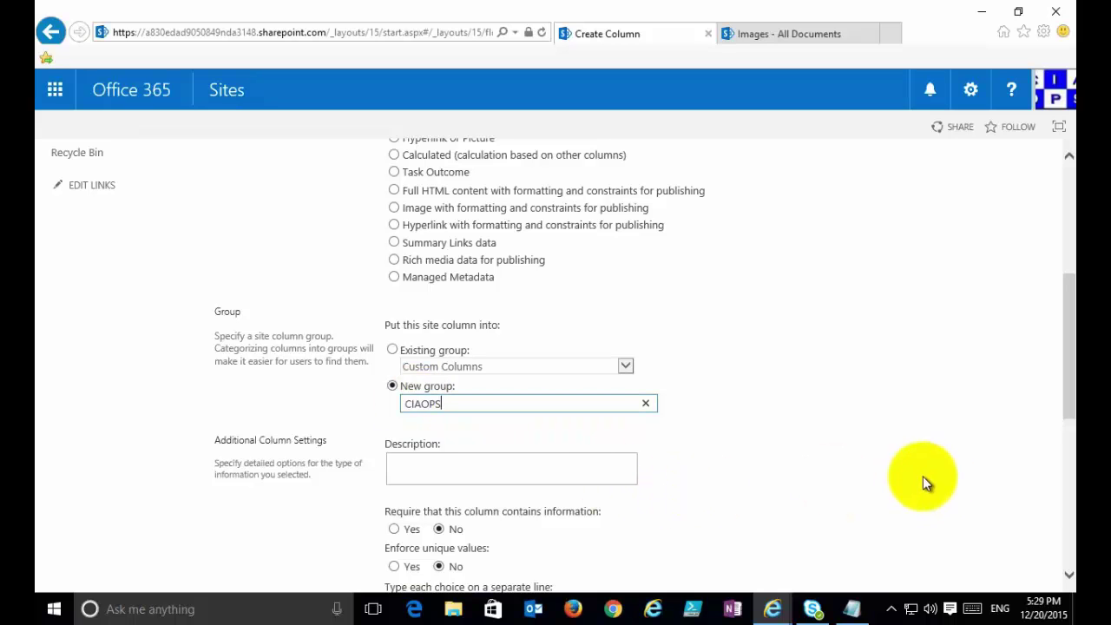
click(1070, 579)
click(1070, 580)
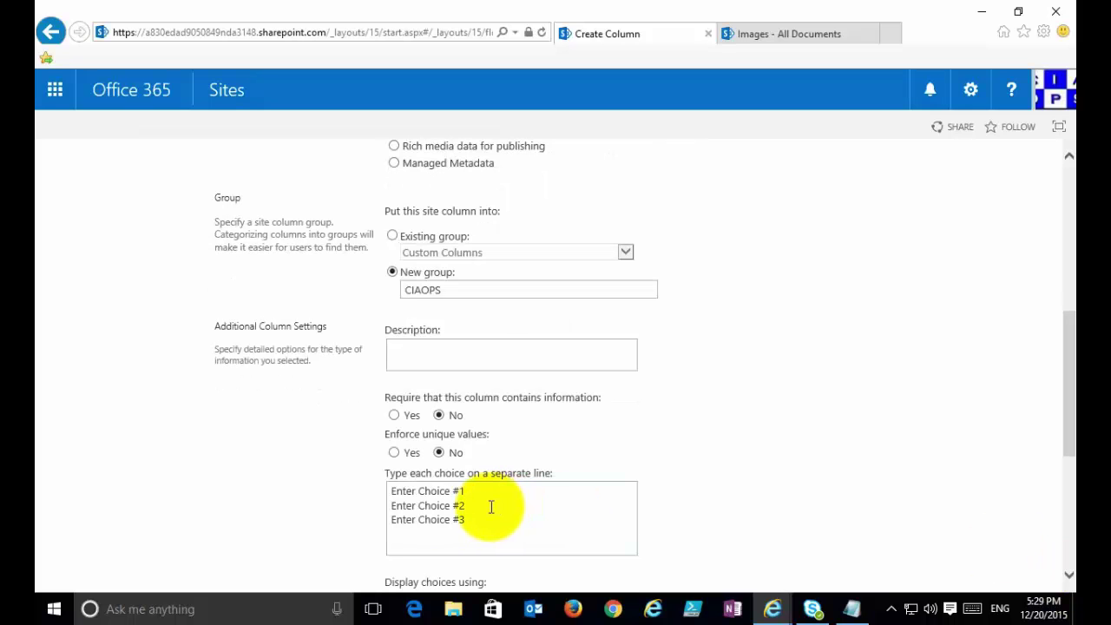
drag(479, 518, 383, 491)
text(NSW)
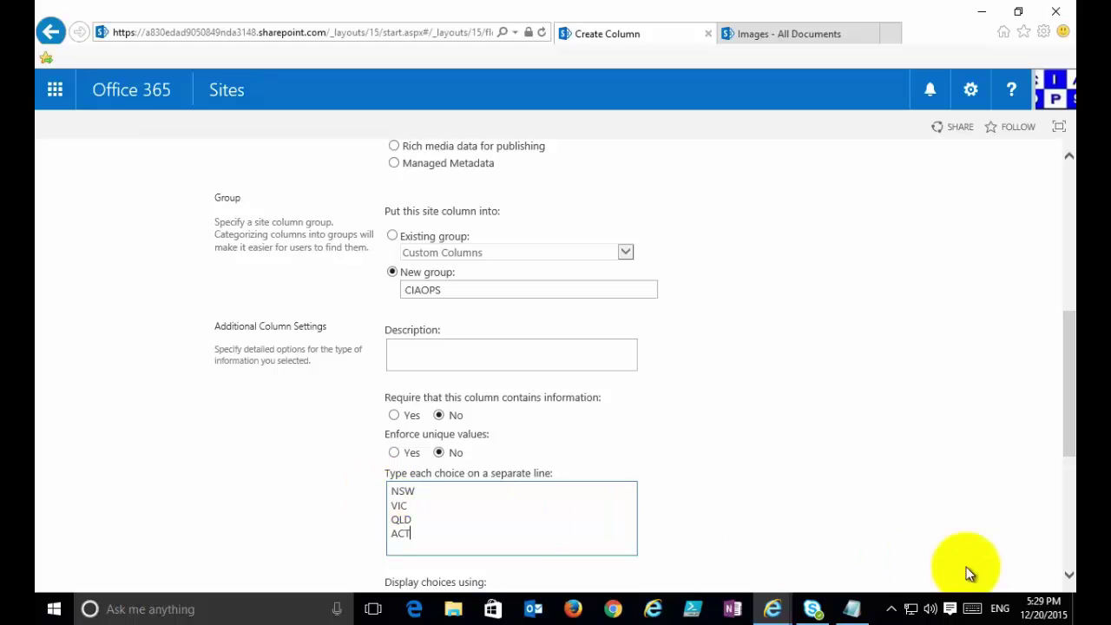
click(1070, 575)
click(1070, 575)
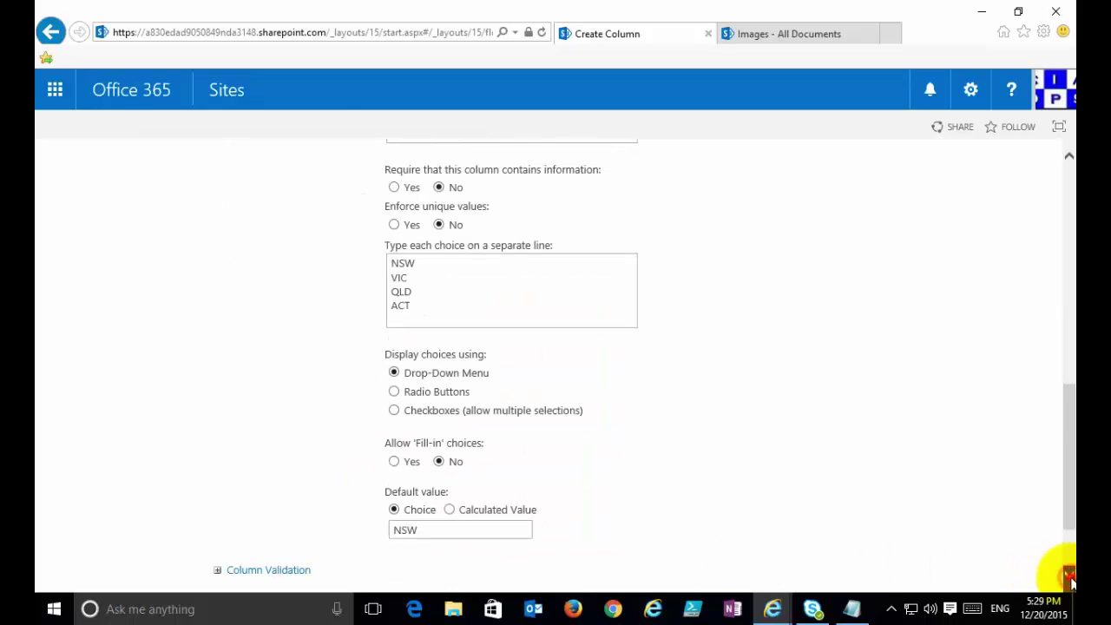
- Save the column and filter the Site Columns list to the CIAOPS group
click(1070, 575)
click(1070, 575)
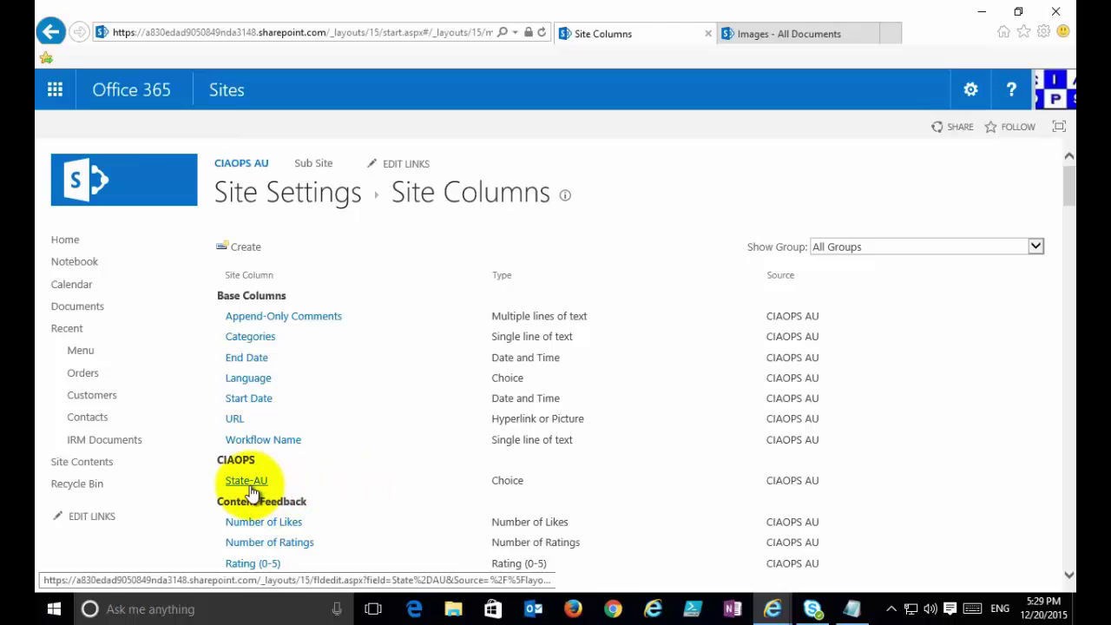
click(1038, 247)
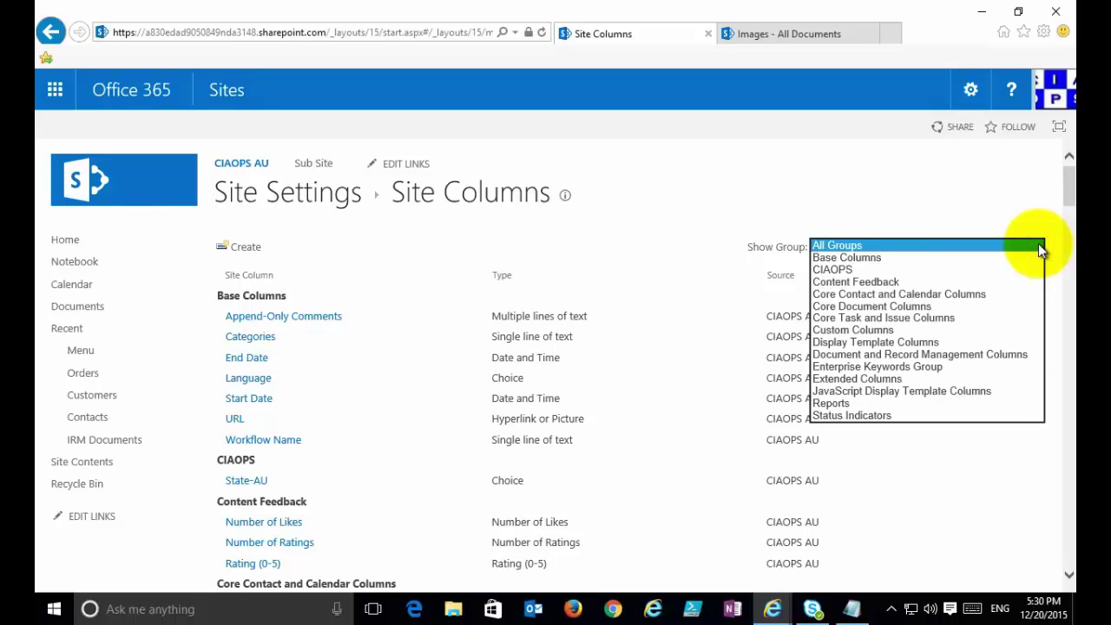
click(917, 274)
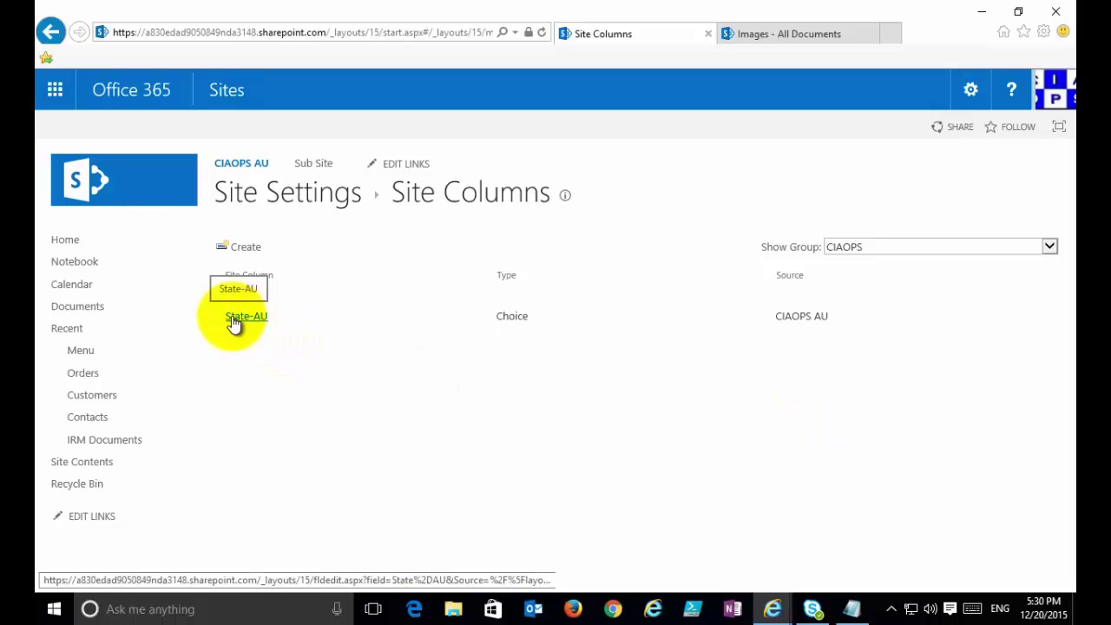
- Open the Documents library settings and scroll down to its Columns section
click(87, 309)
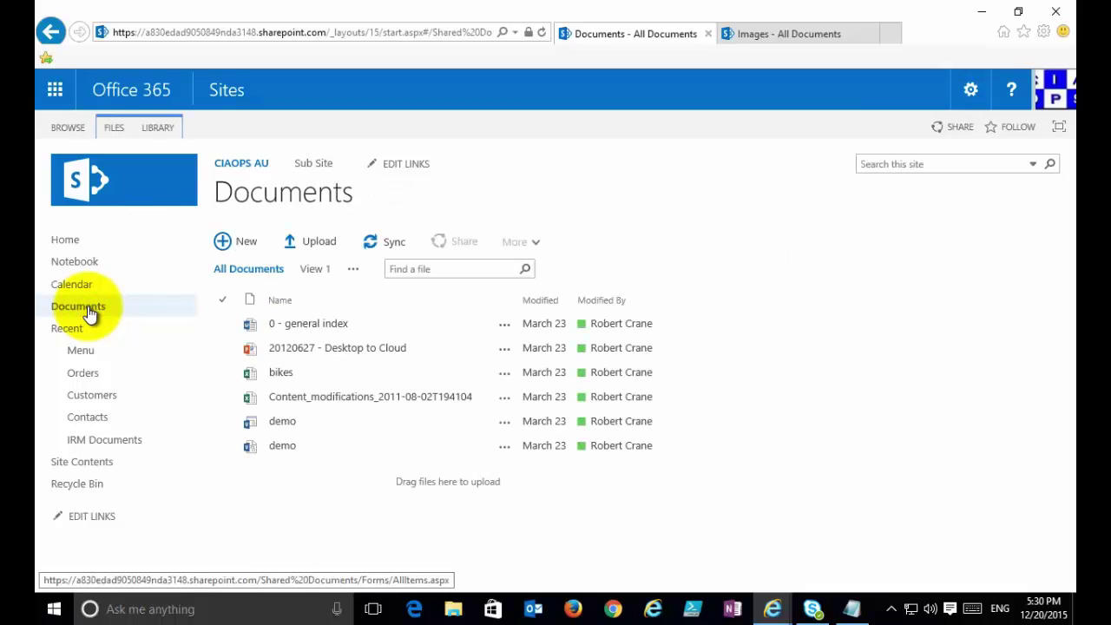
click(167, 131)
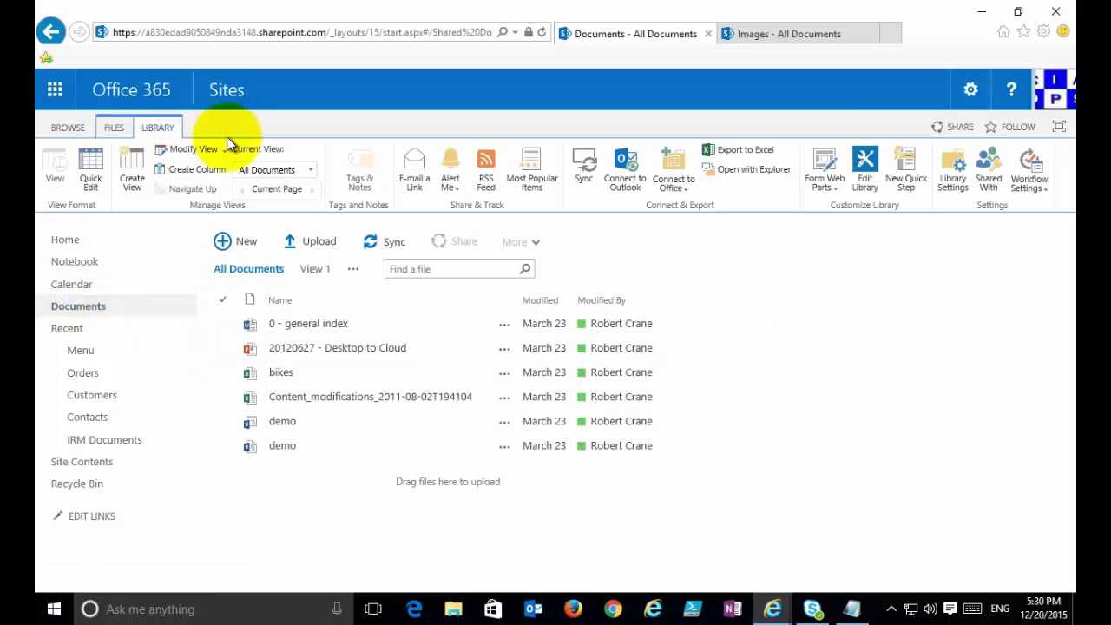
click(951, 172)
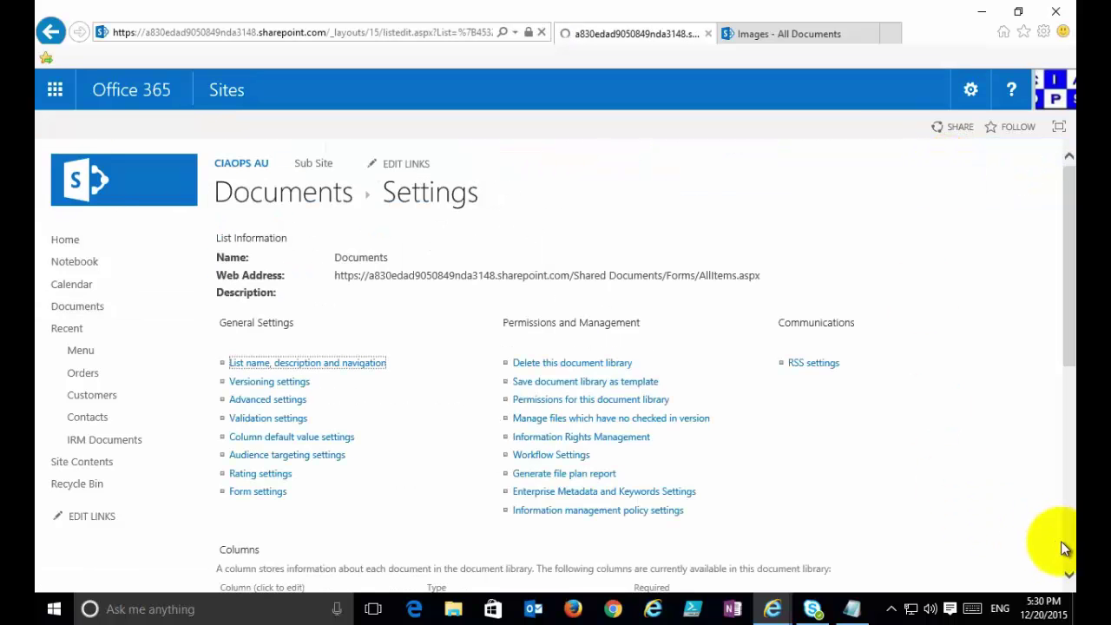
scroll(1061, 541, down, 5)
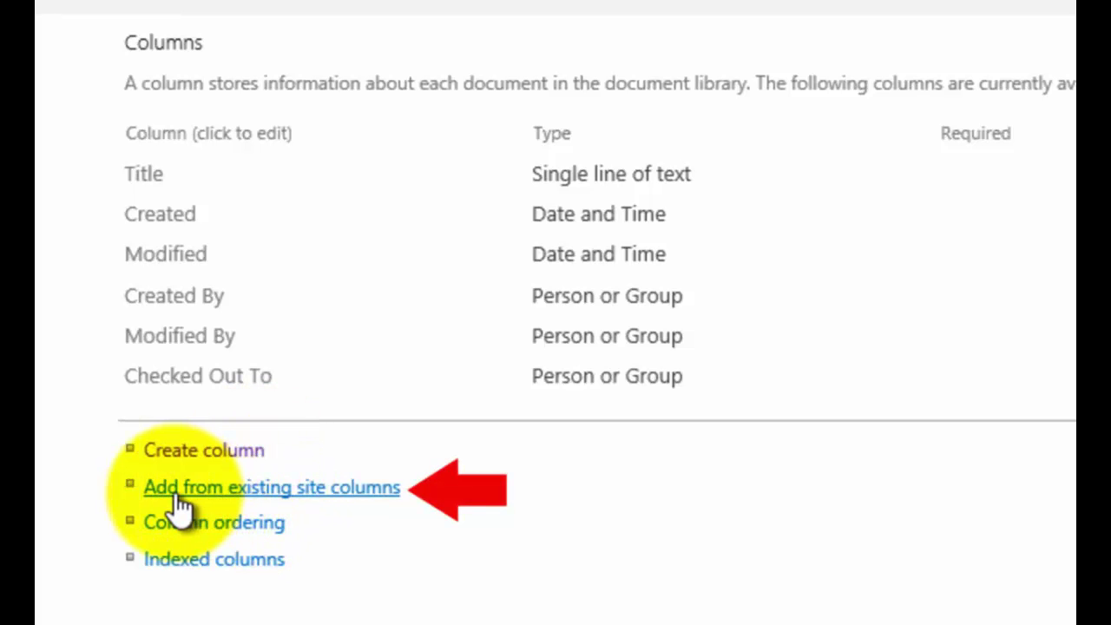
- Add State-AU from the CIAOPS site columns to the Documents library, then return to Documents
click(267, 491)
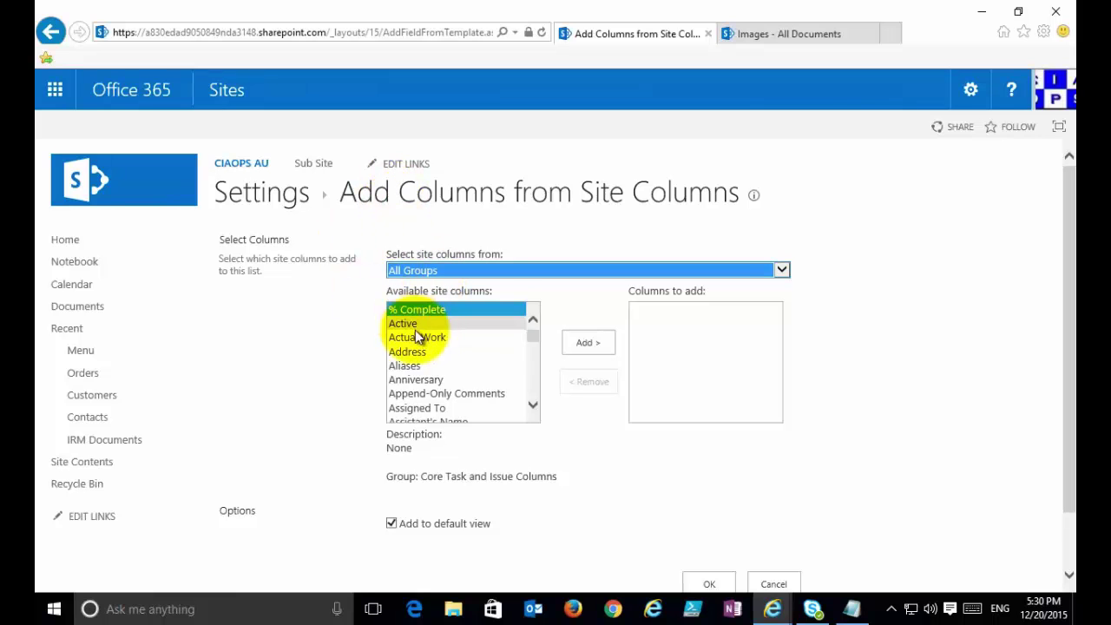
click(529, 387)
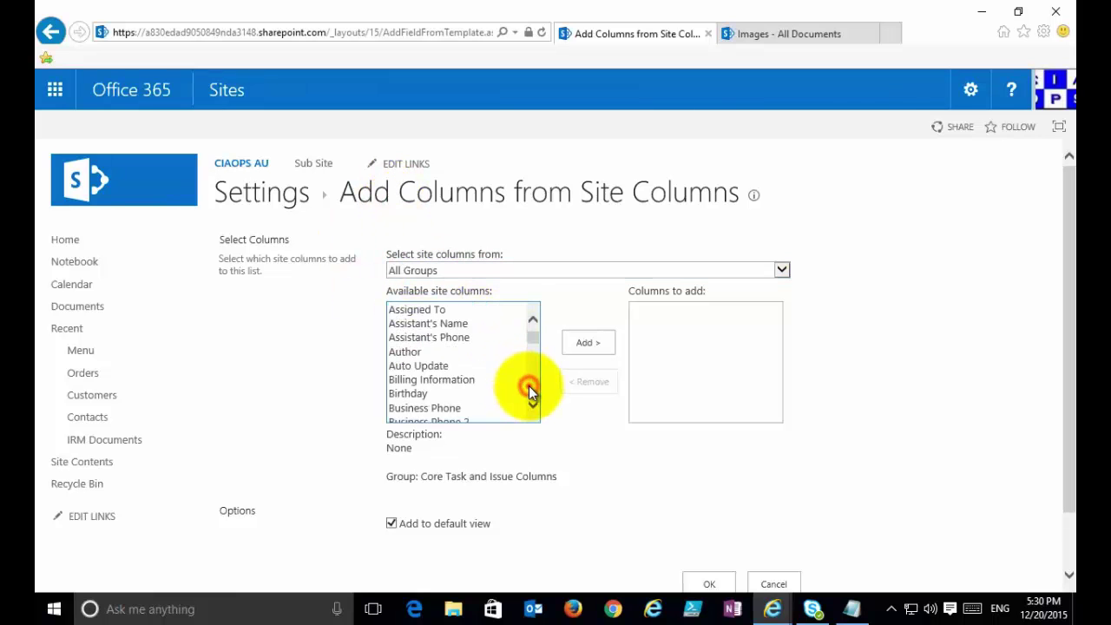
click(528, 386)
click(436, 271)
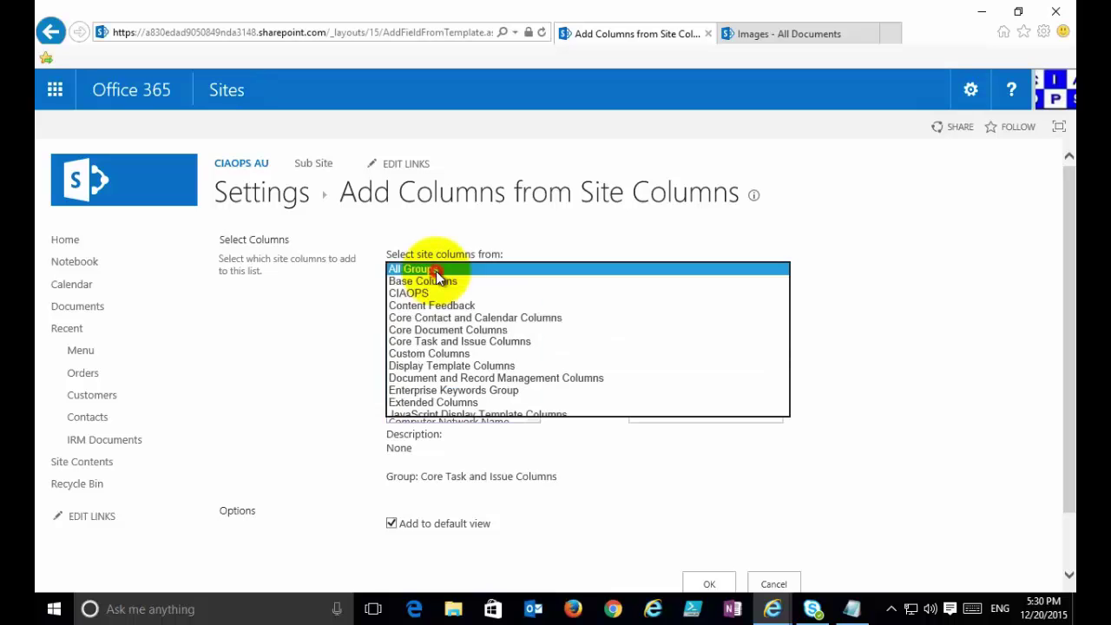
click(431, 293)
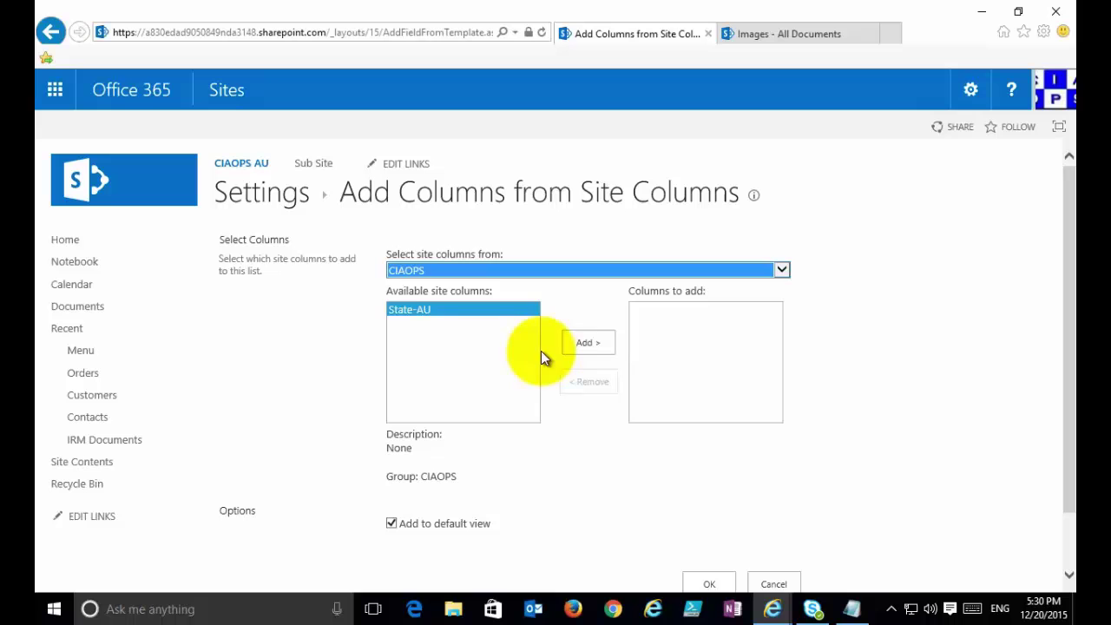
click(584, 343)
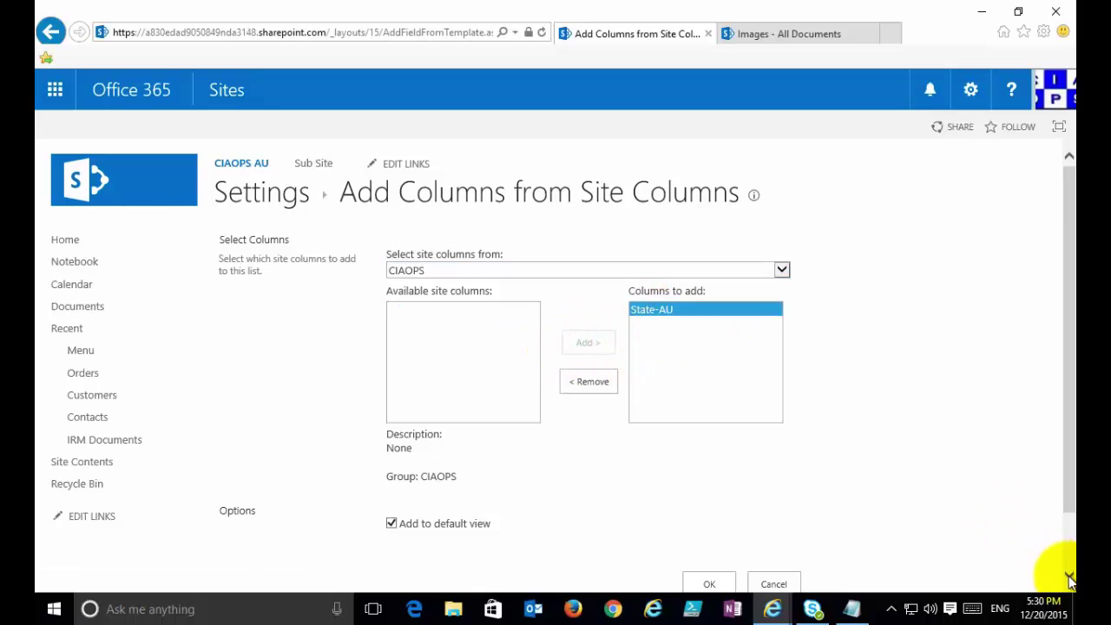
scroll(1061, 570, down, 1)
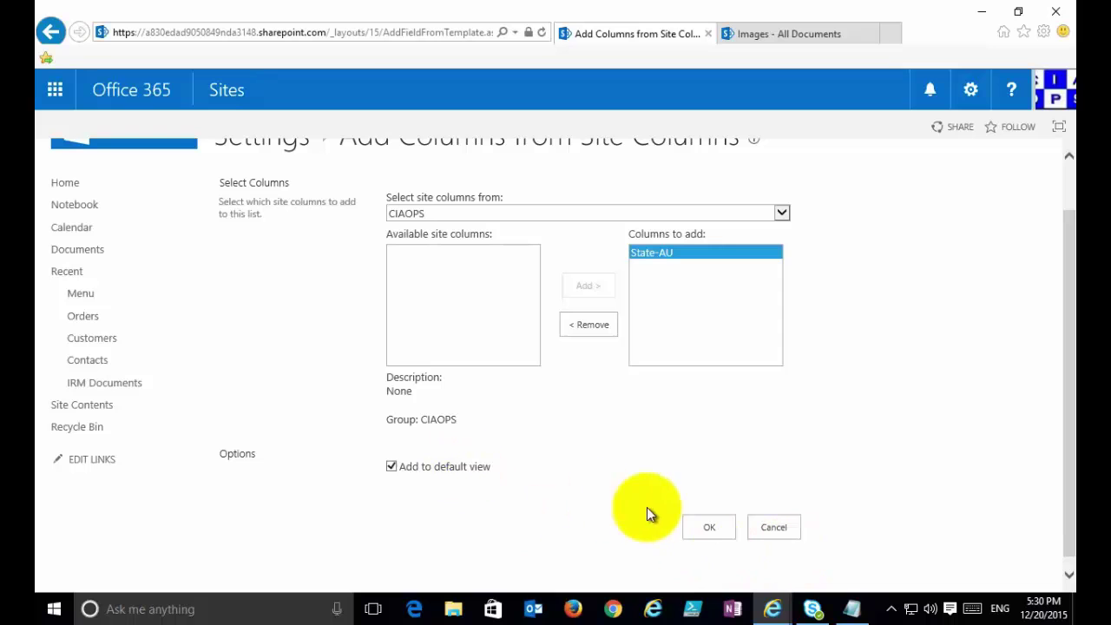
click(708, 527)
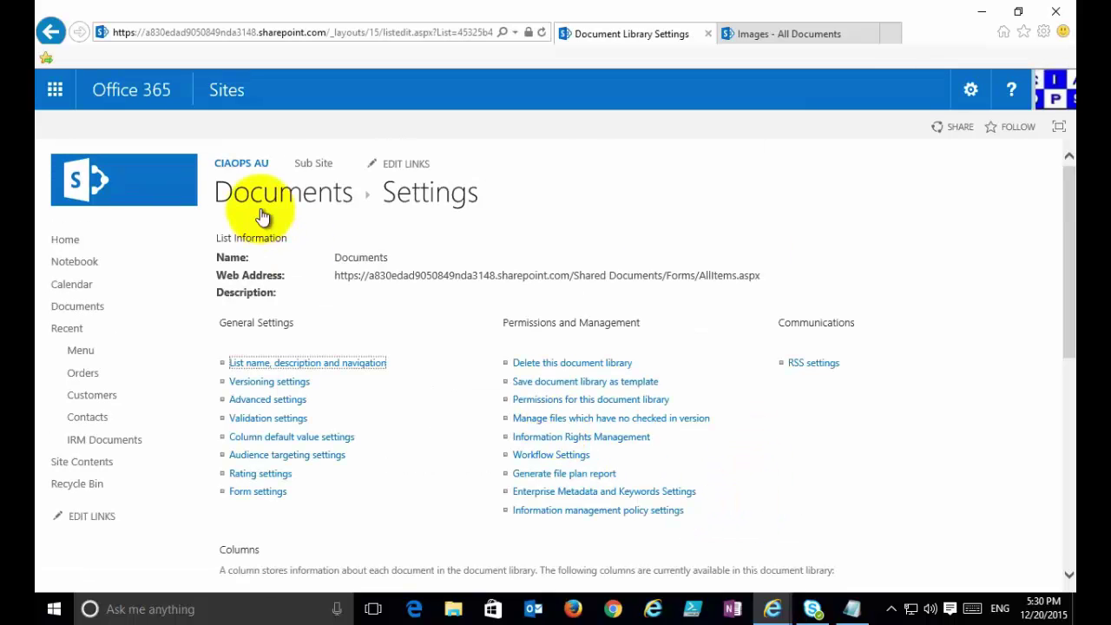
click(266, 196)
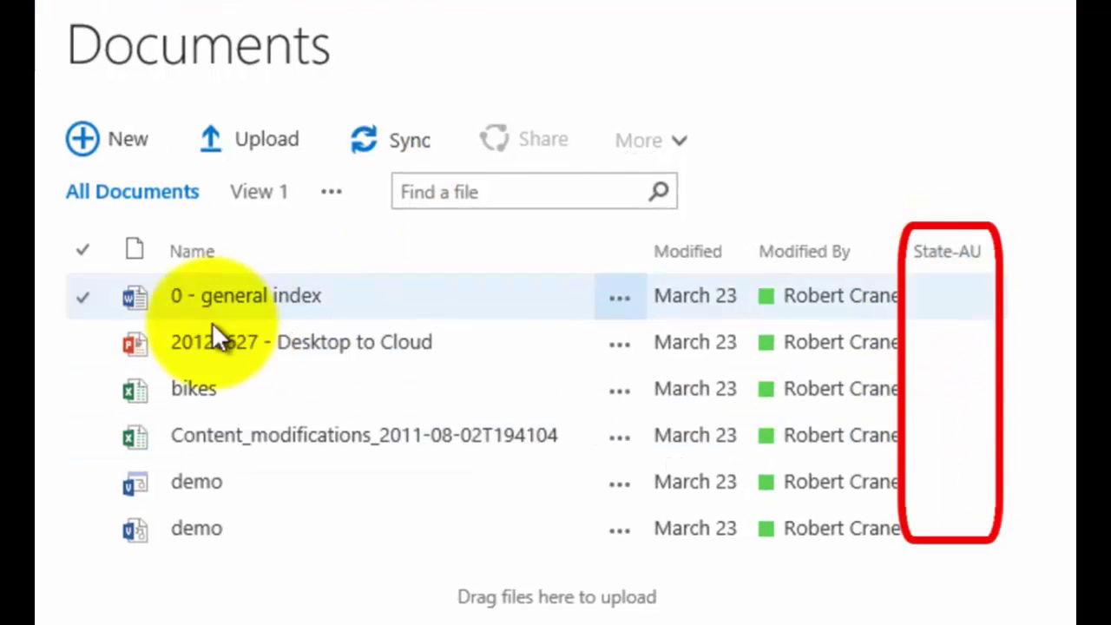
- Set the '0 - general index' document's State-AU property to QLD and save it
click(80, 300)
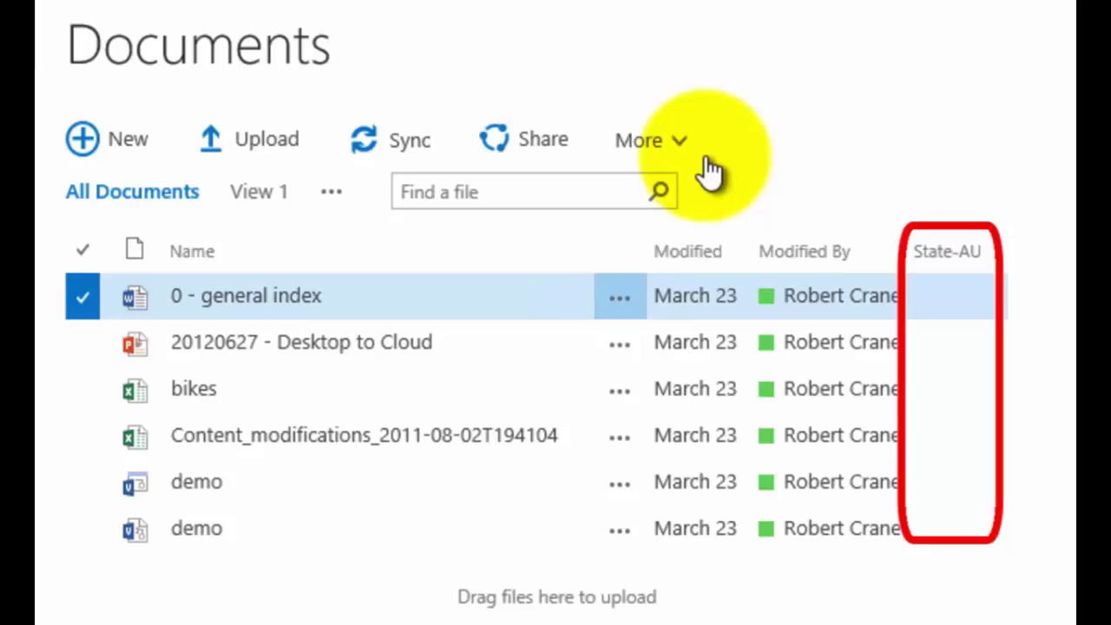
click(681, 145)
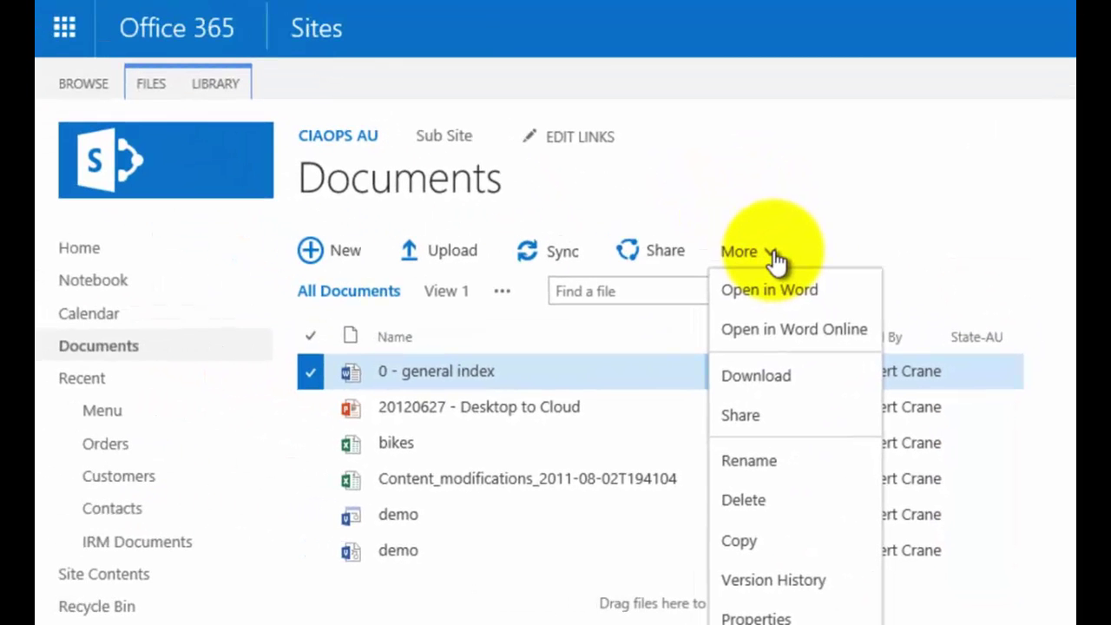
click(826, 221)
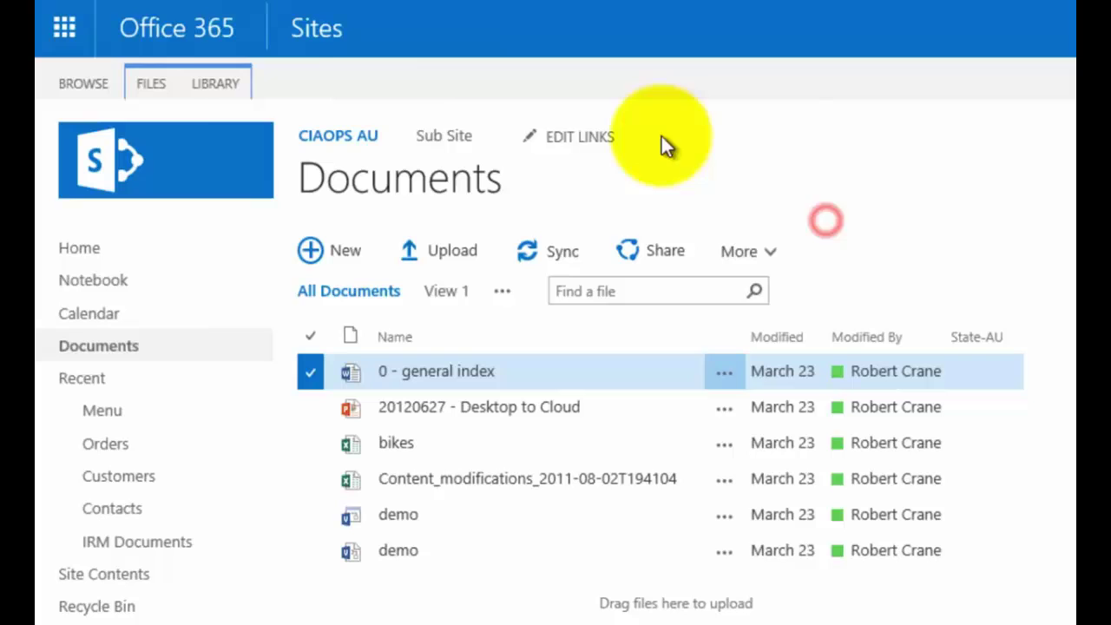
click(164, 93)
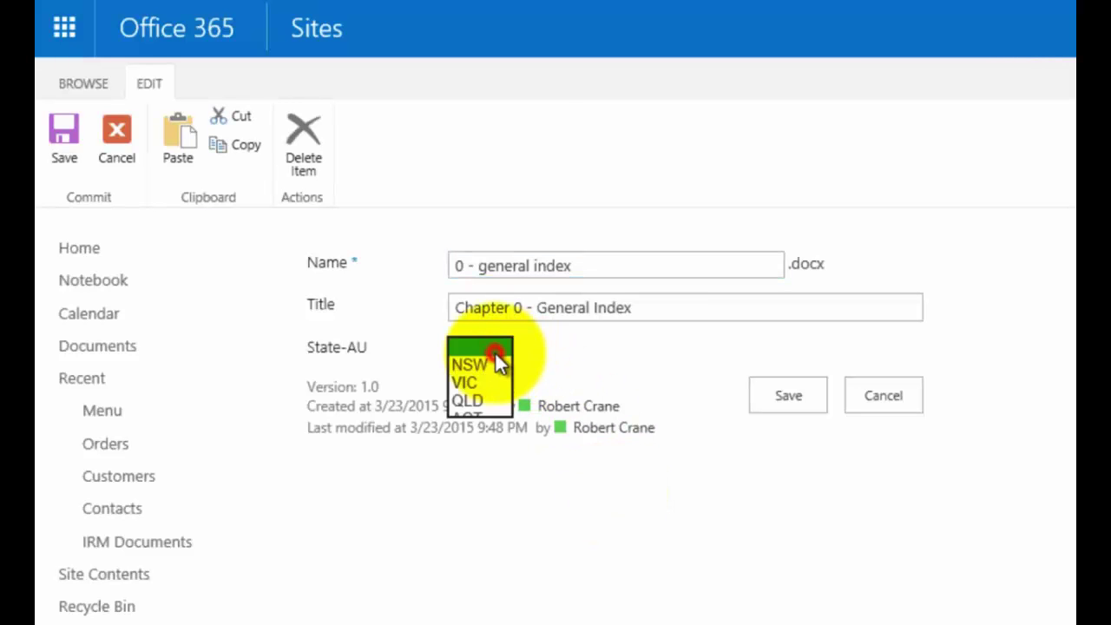
click(482, 397)
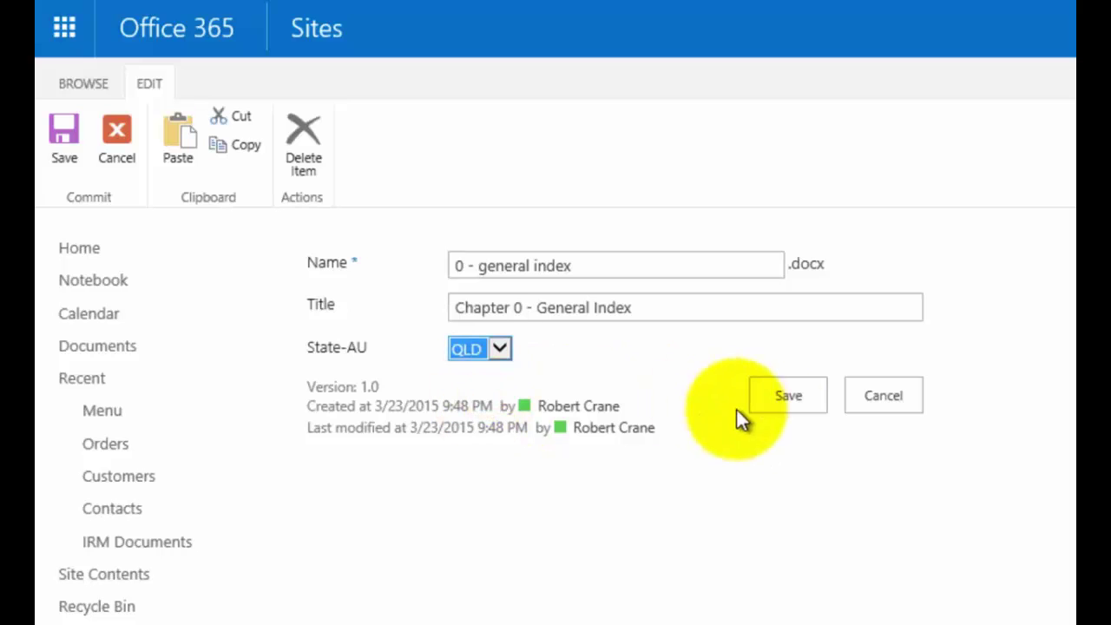
click(781, 396)
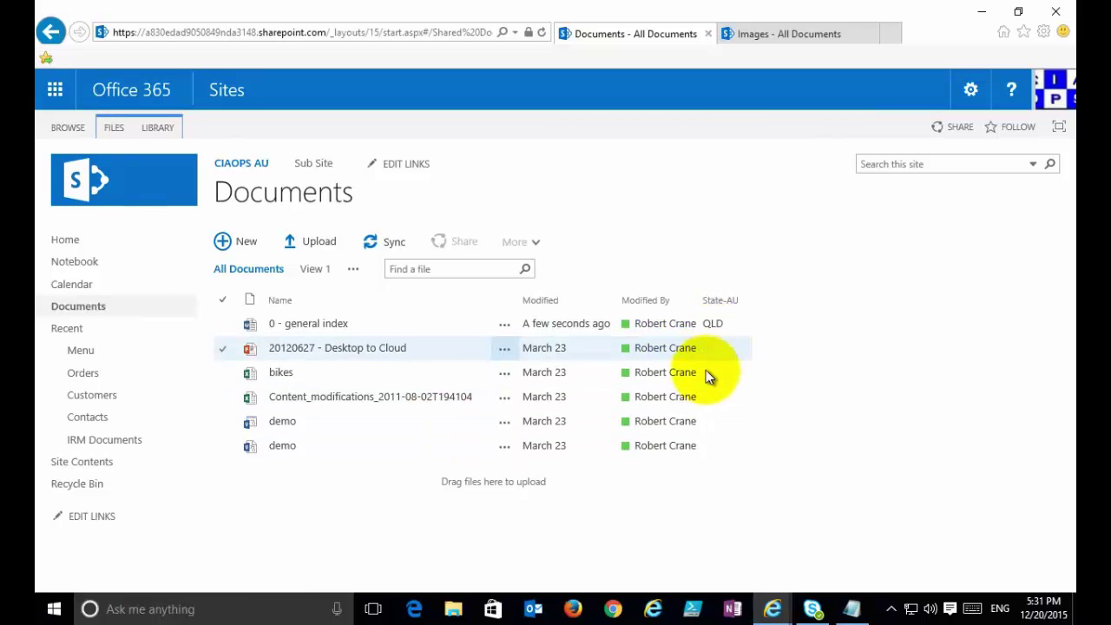
mouse_move(713, 443)
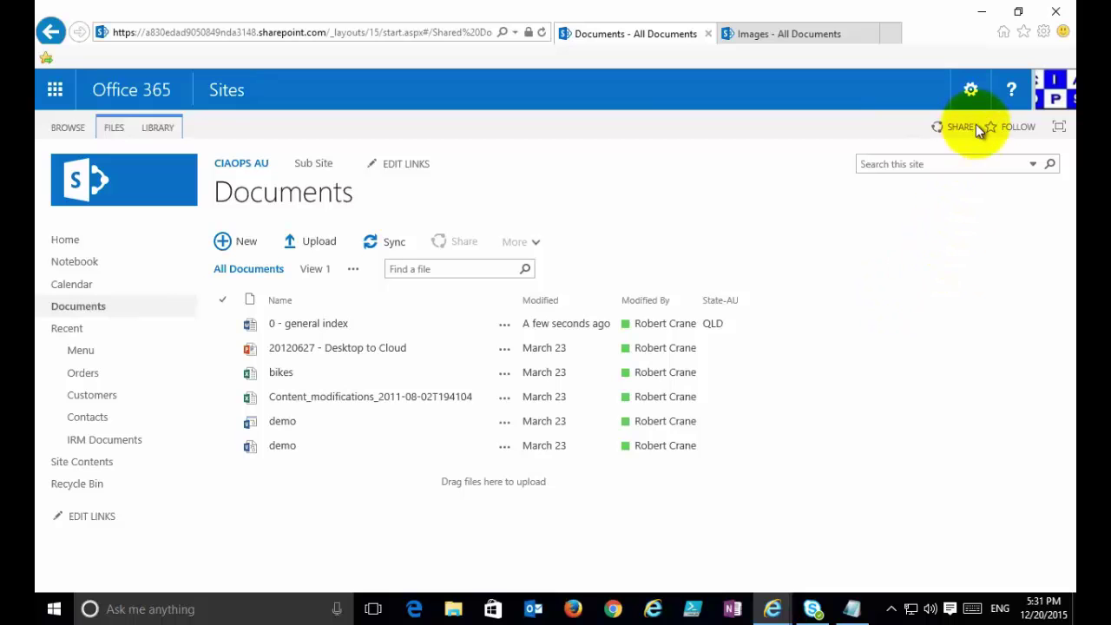
- Open the State-AU column's Edit Column page from the CIAOPS-filtered site columns
click(971, 90)
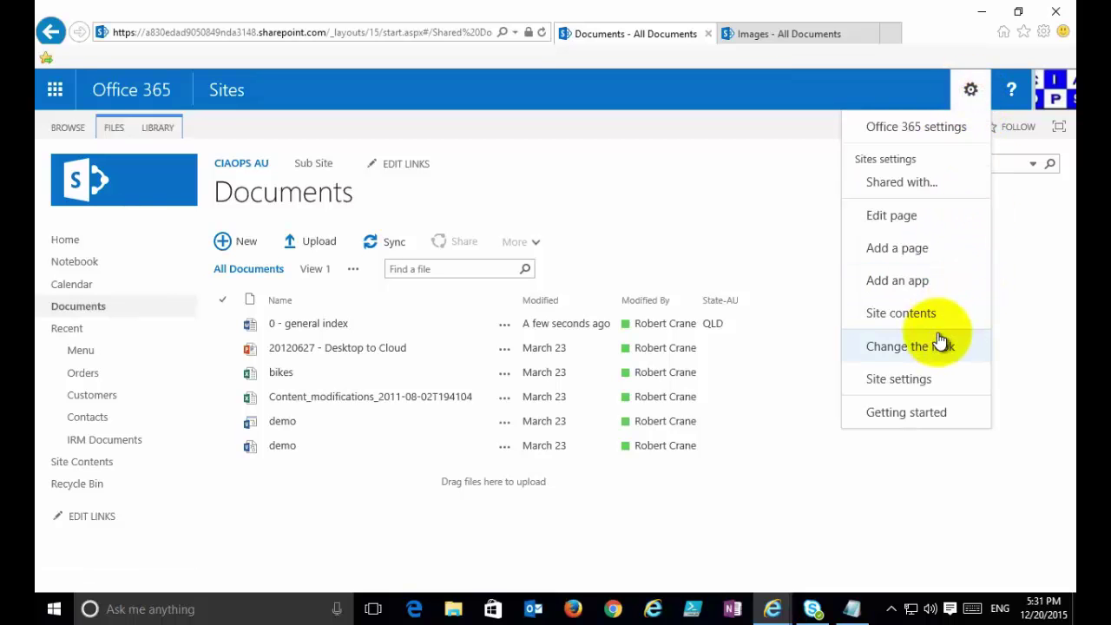
click(918, 389)
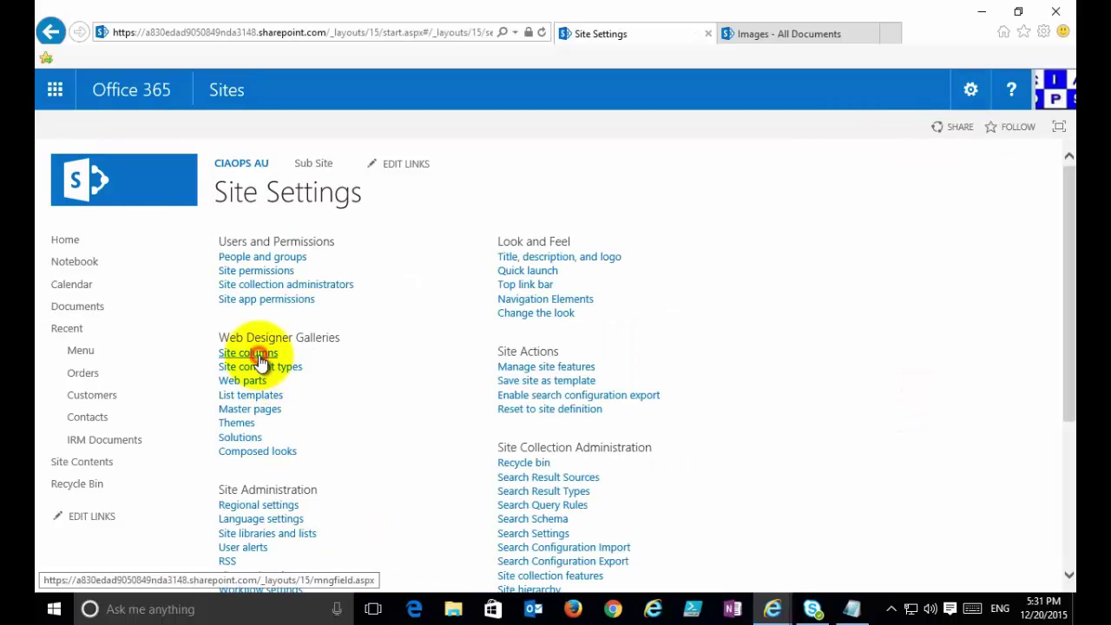
click(259, 356)
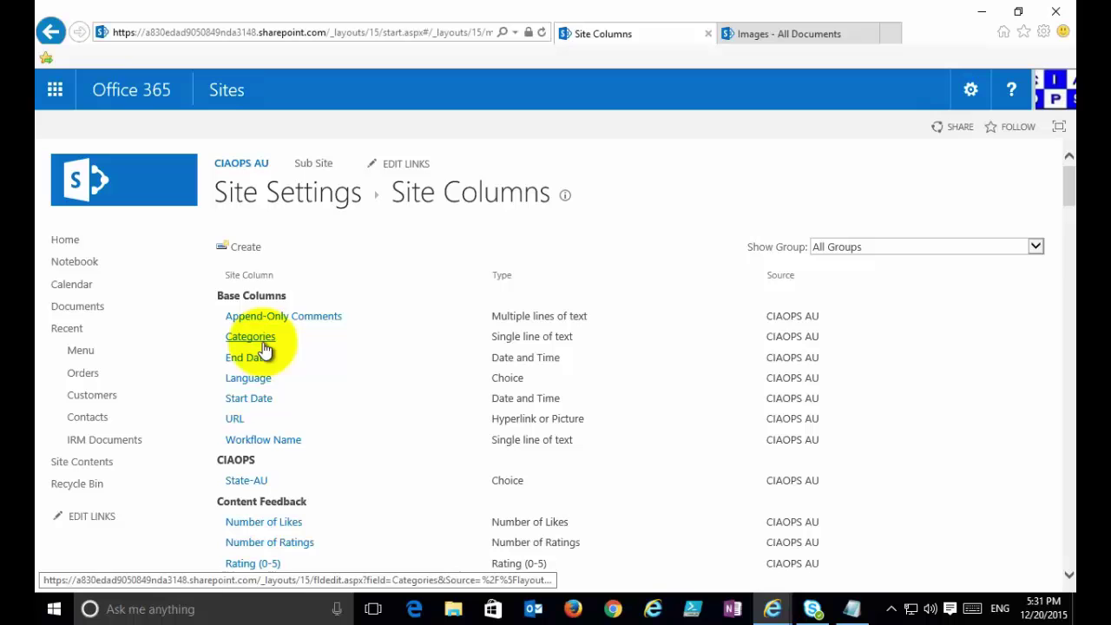
click(1034, 247)
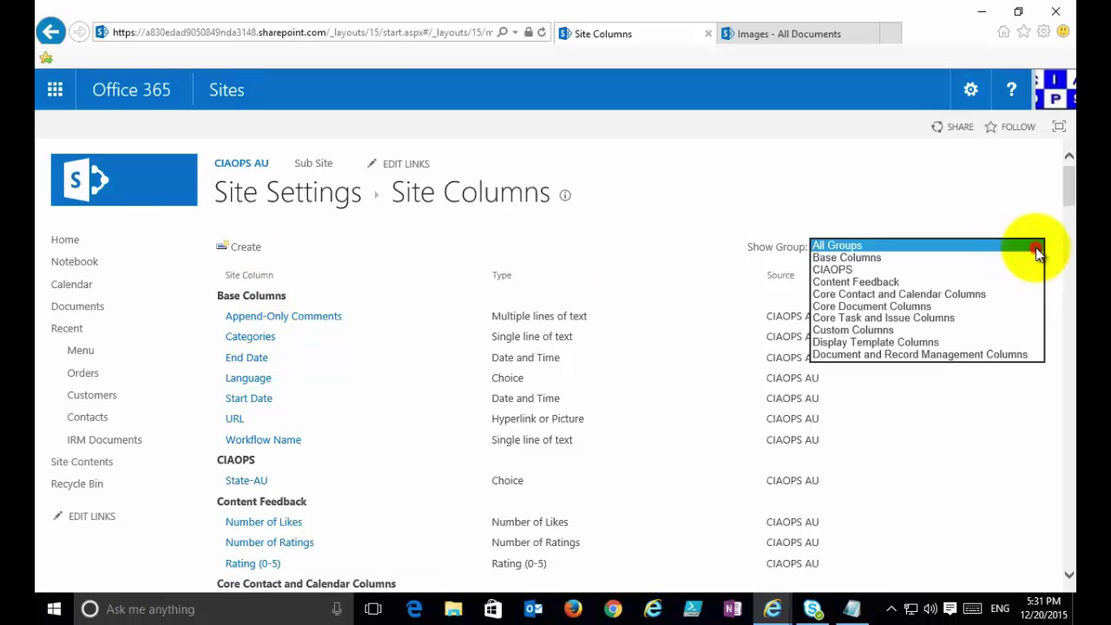
scroll(955, 271, down, 1)
click(954, 266)
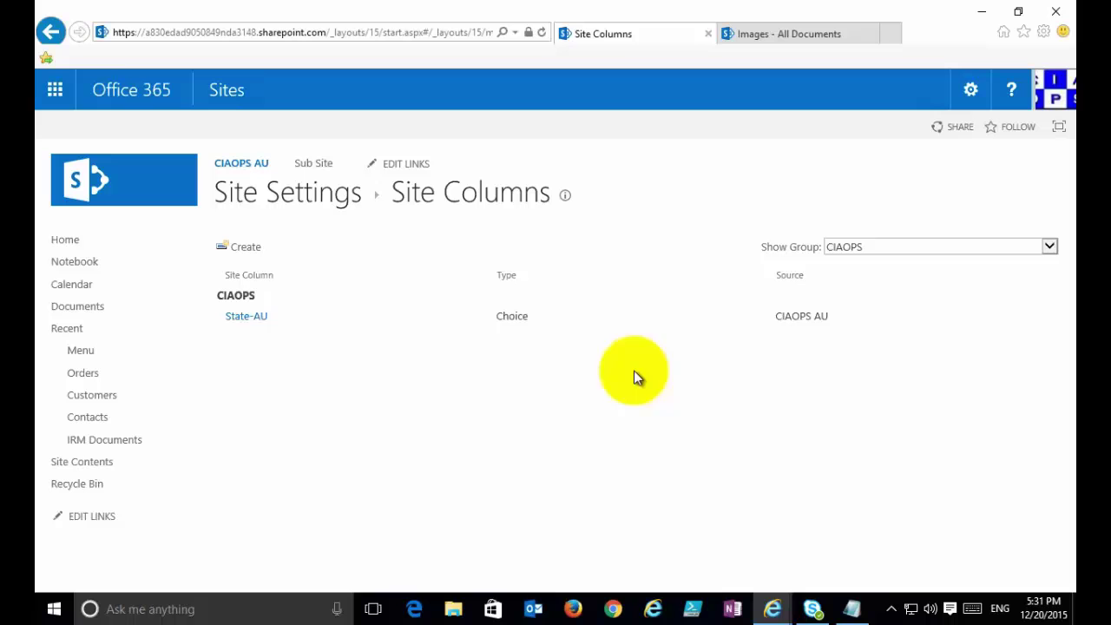
click(257, 318)
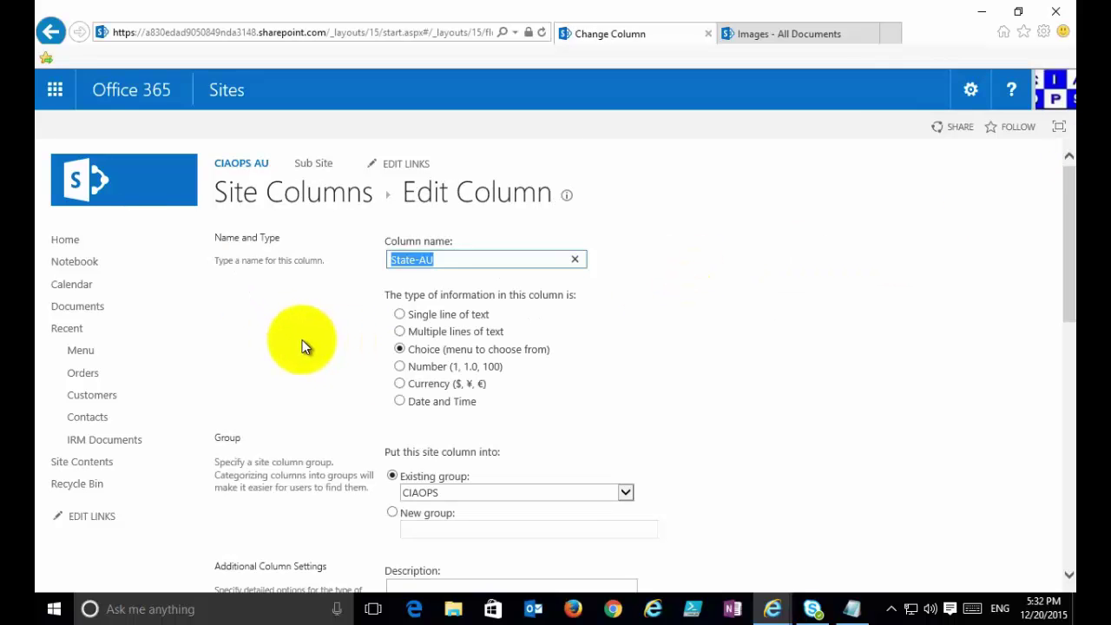
- Add SA, WA, TAS and NT as new lines after ACT in the choices
click(1069, 575)
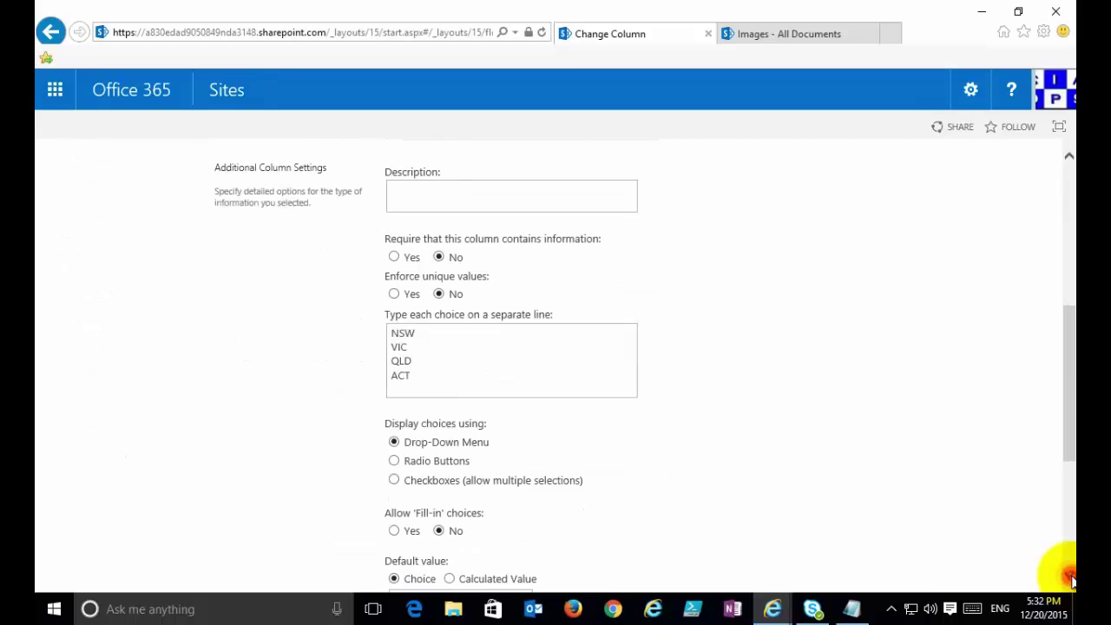
click(421, 374)
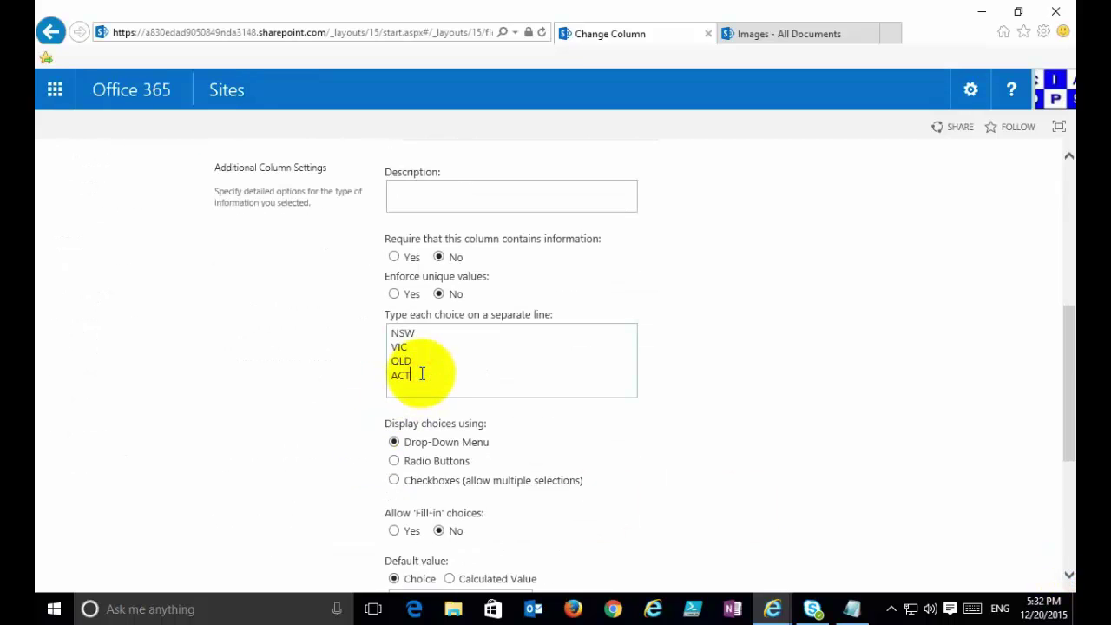
key(Return)
text(SA)
key(Return)
text(W)
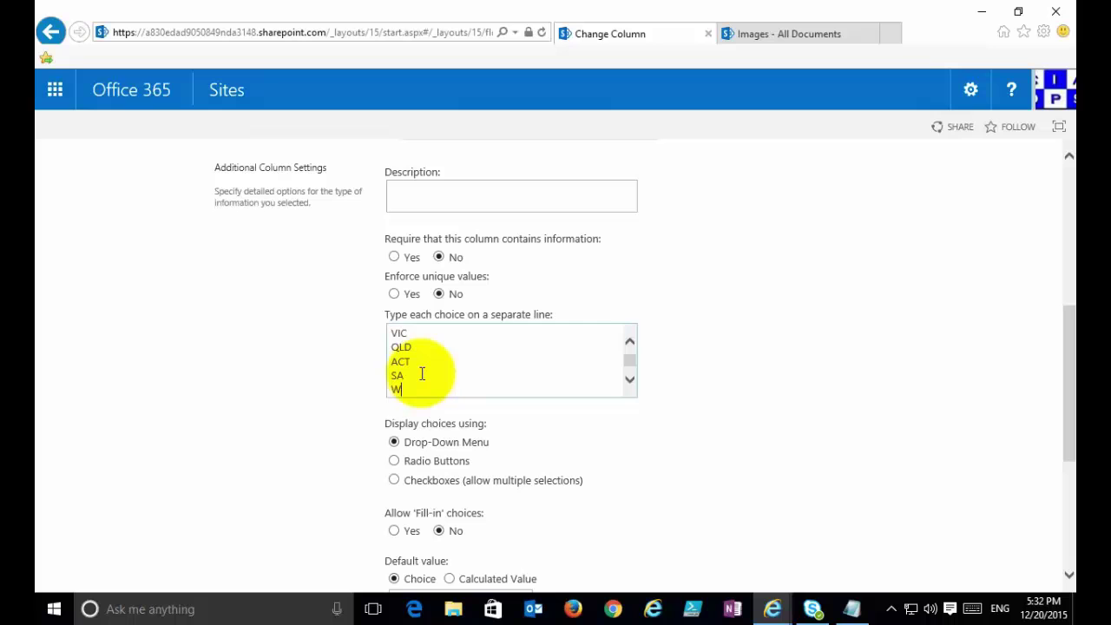
text(A)
key(Return)
text(TAS)
key(Return)
text(NT)
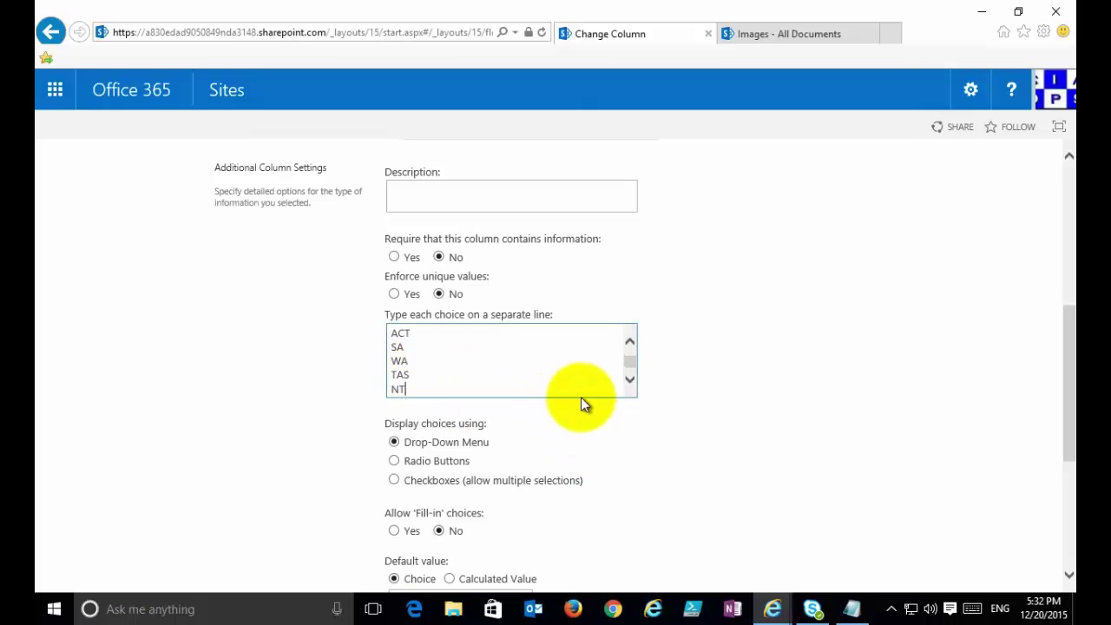
- Save the updated State-AU column settings
click(631, 340)
click(631, 340)
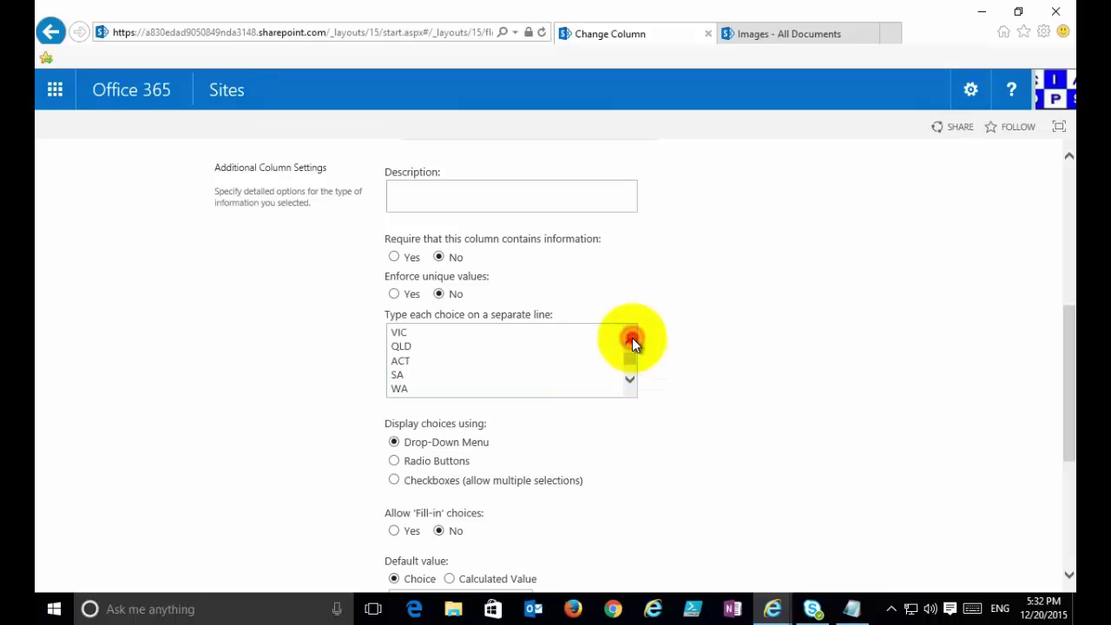
click(630, 340)
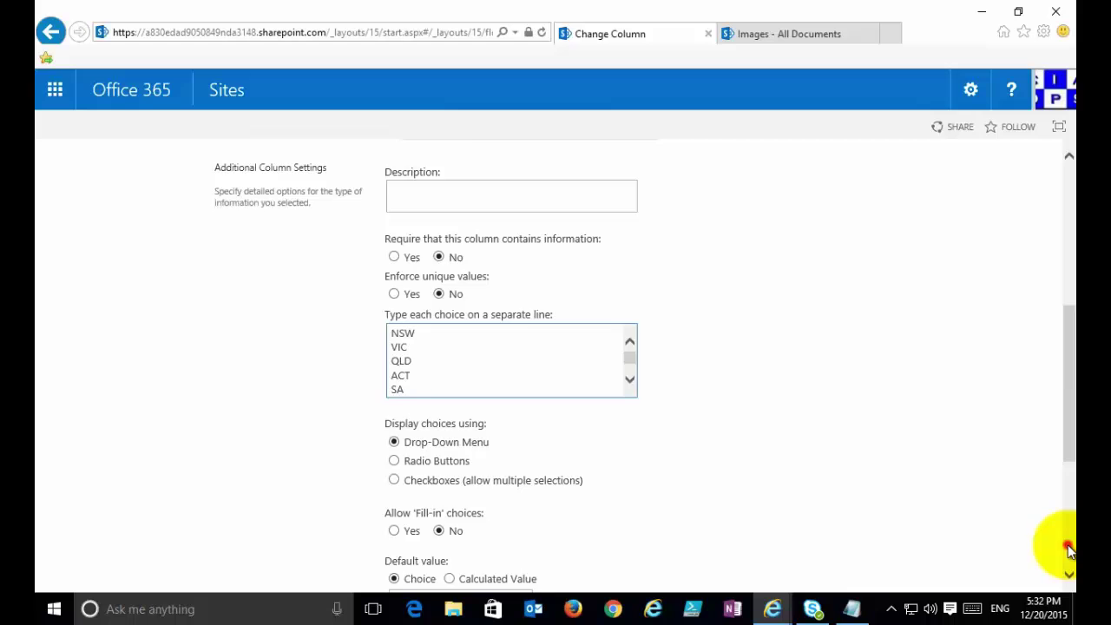
scroll(1073, 540, down, 3)
click(945, 505)
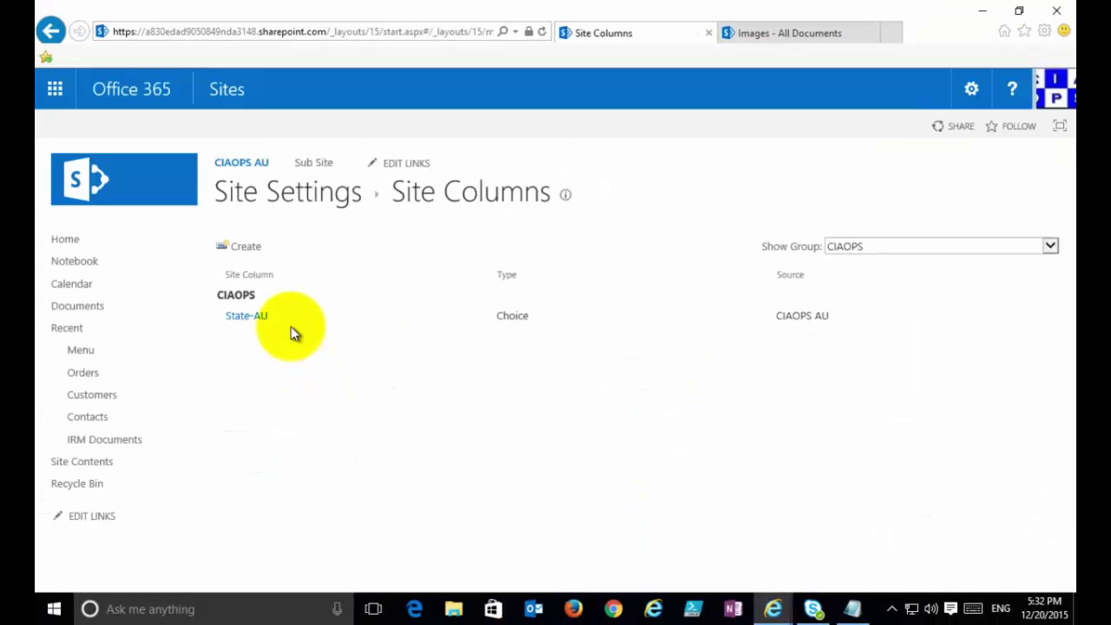
- Set the '20120627 - Desktop to Cloud' document's State-AU property to WA and save
click(98, 309)
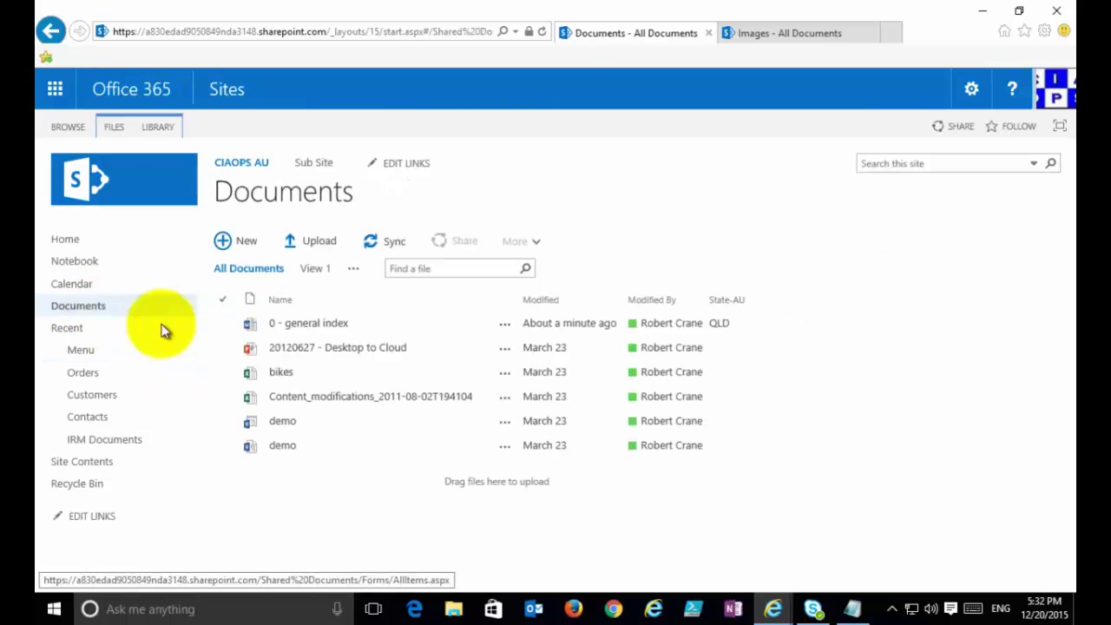
click(223, 348)
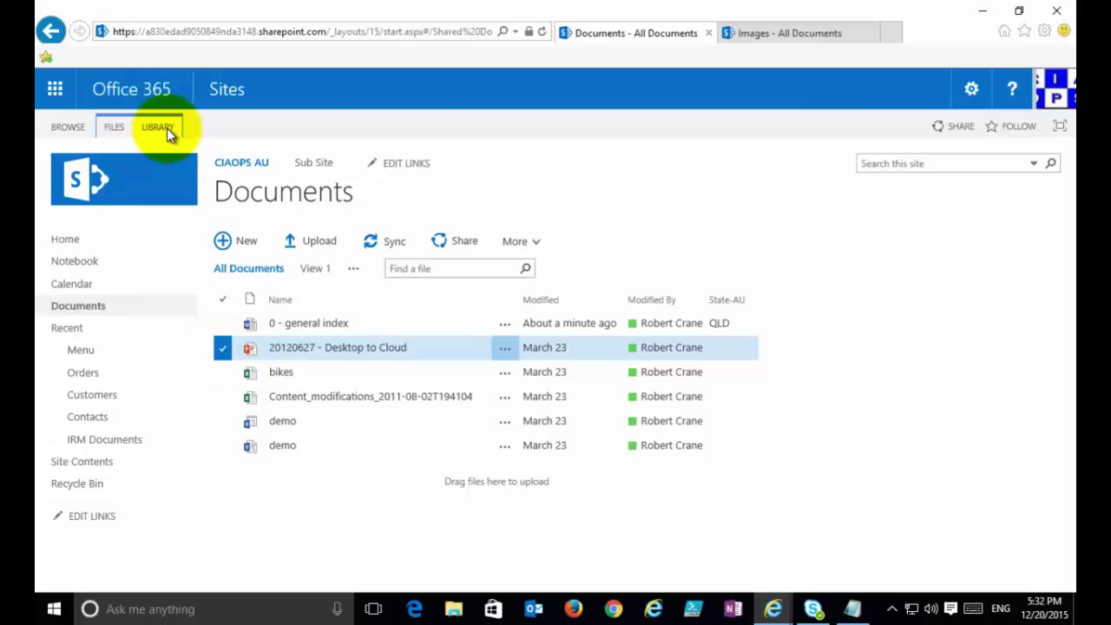
click(119, 130)
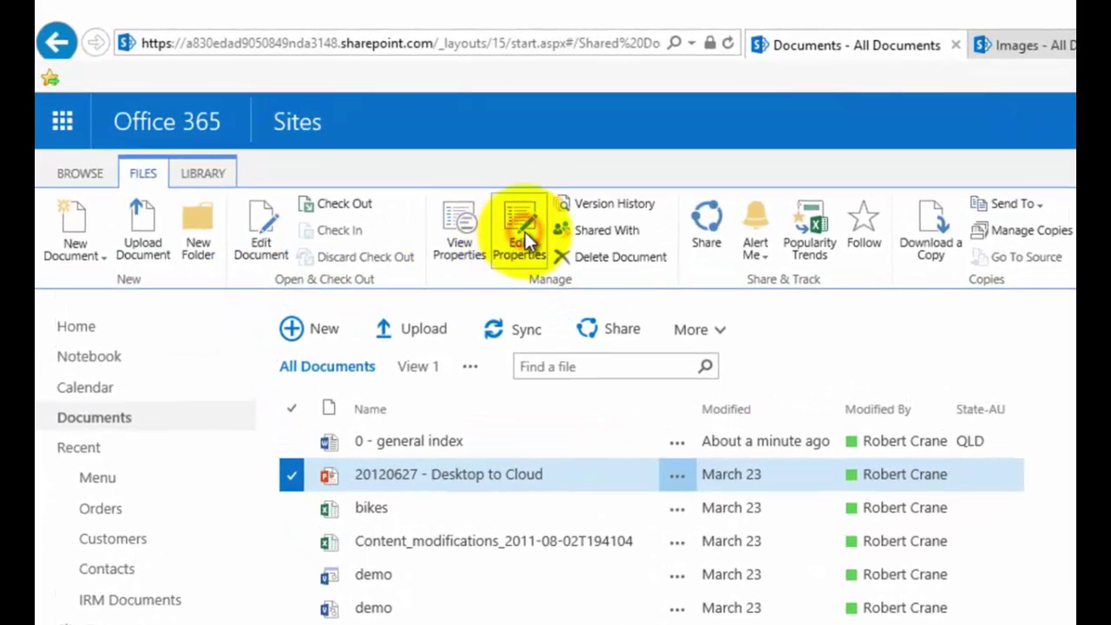
click(520, 230)
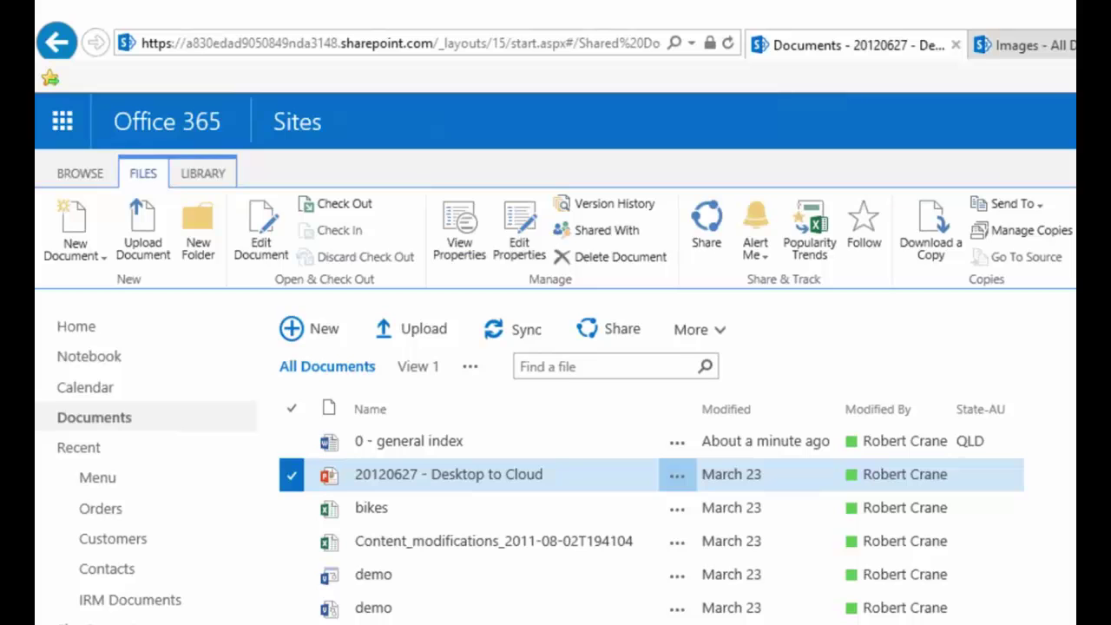
click(467, 420)
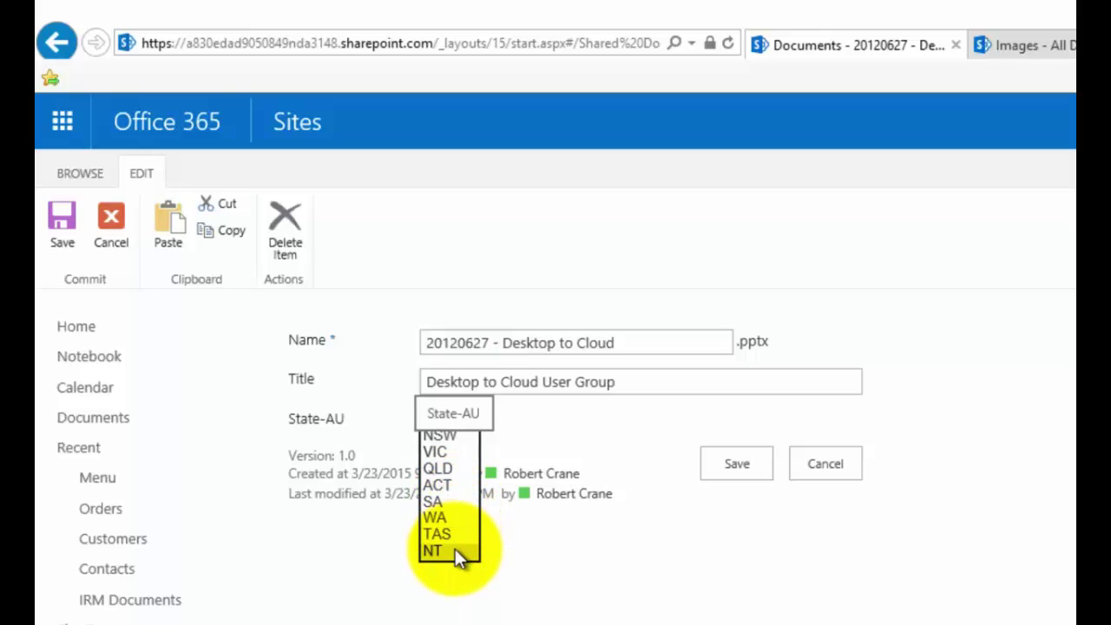
click(455, 515)
click(743, 473)
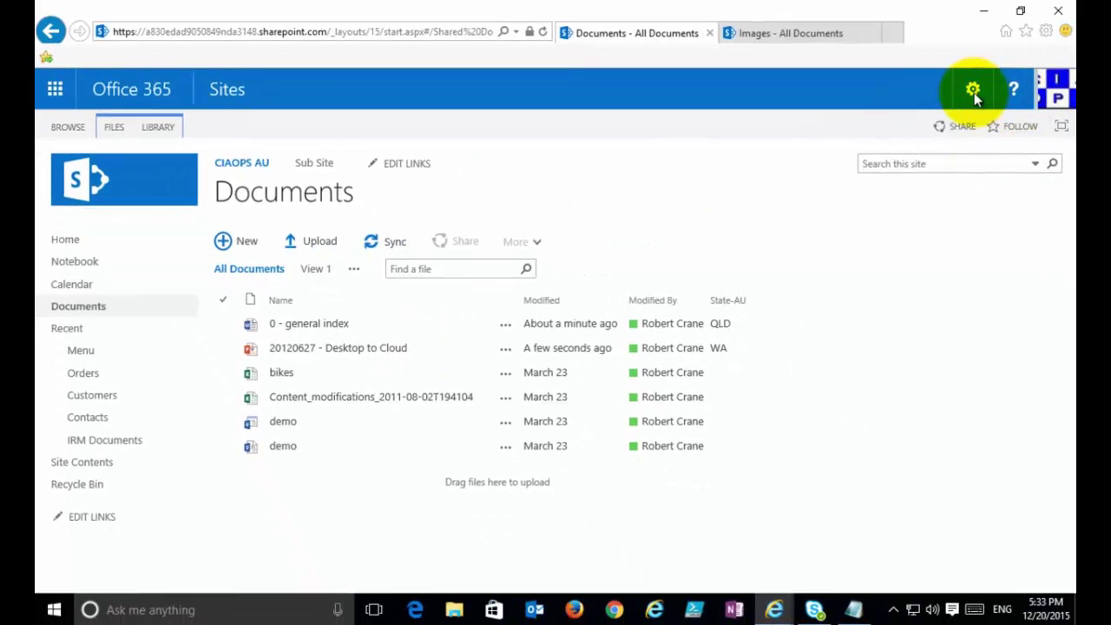
- Open State-AU from the CIAOPS site columns and scroll through its choice list
click(972, 97)
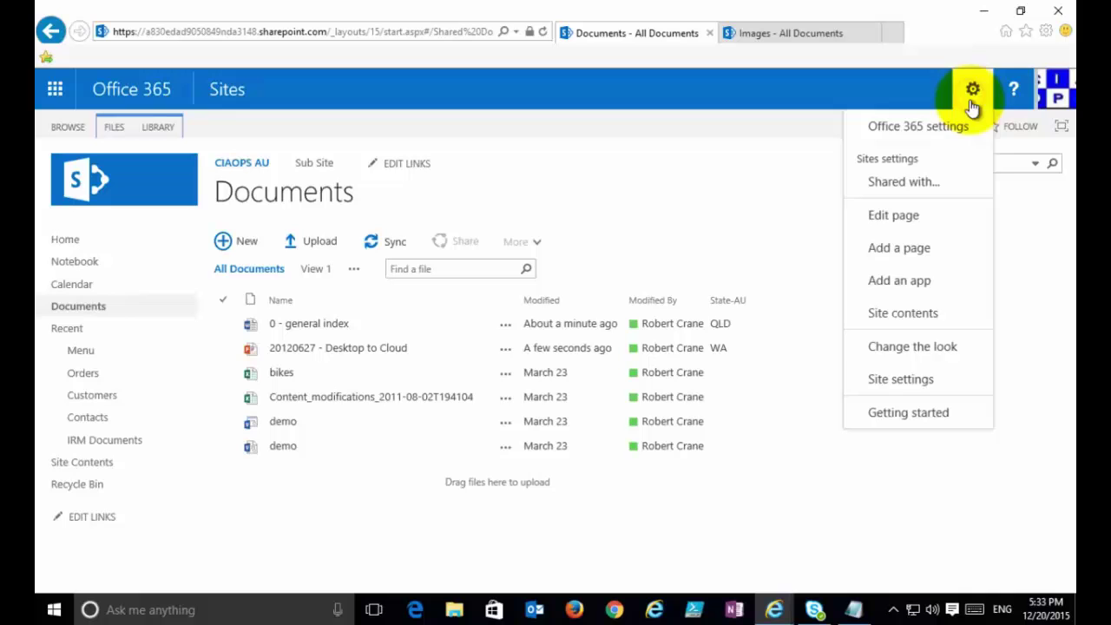
click(910, 389)
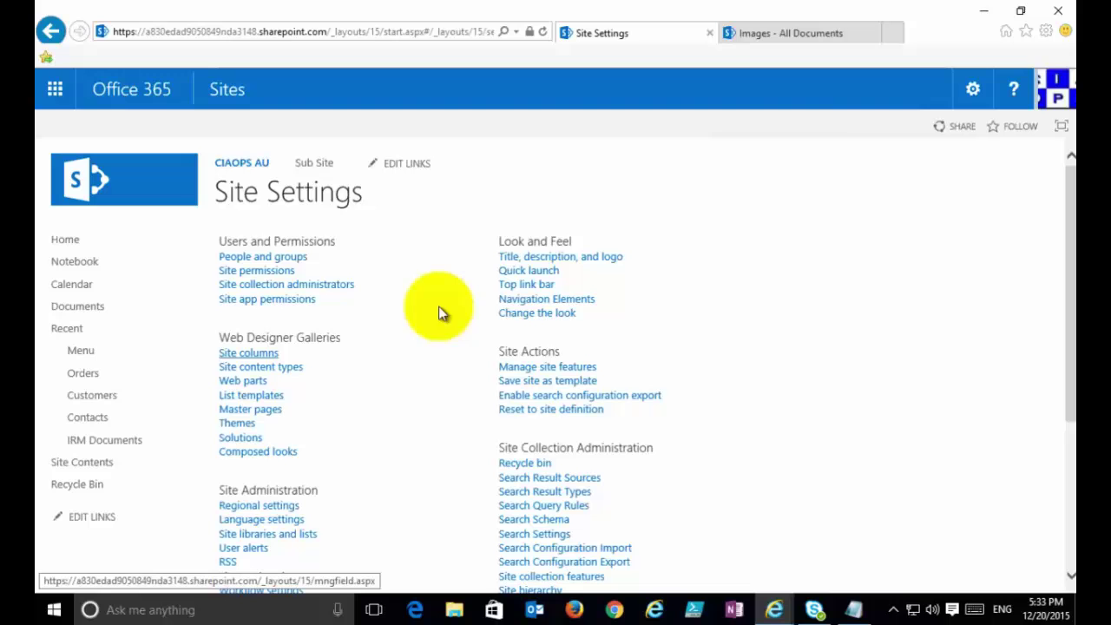
click(588, 259)
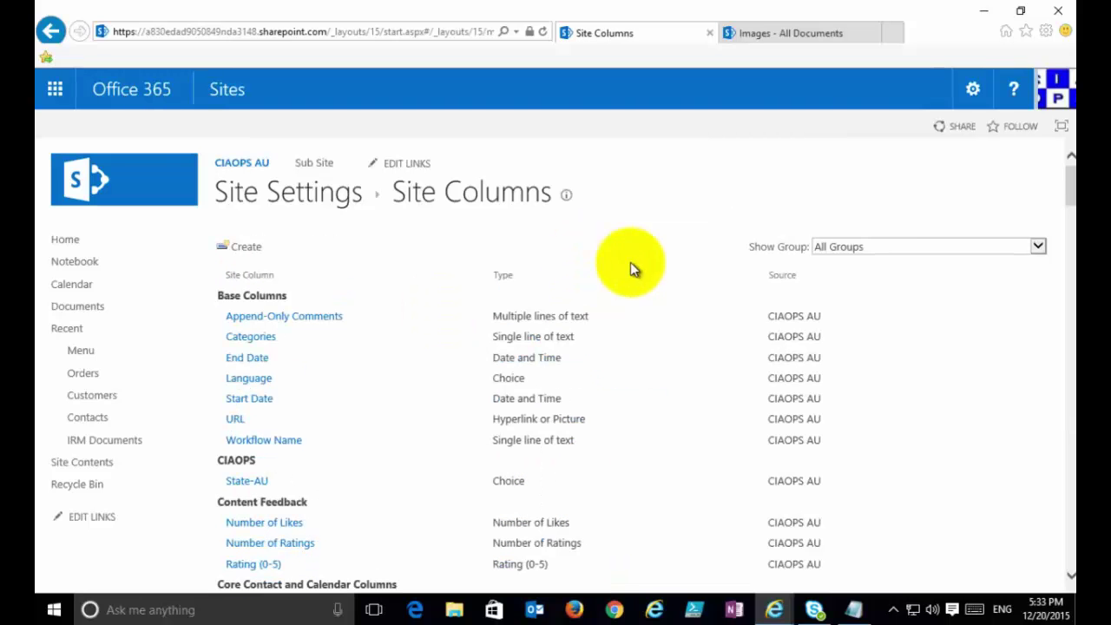
click(888, 251)
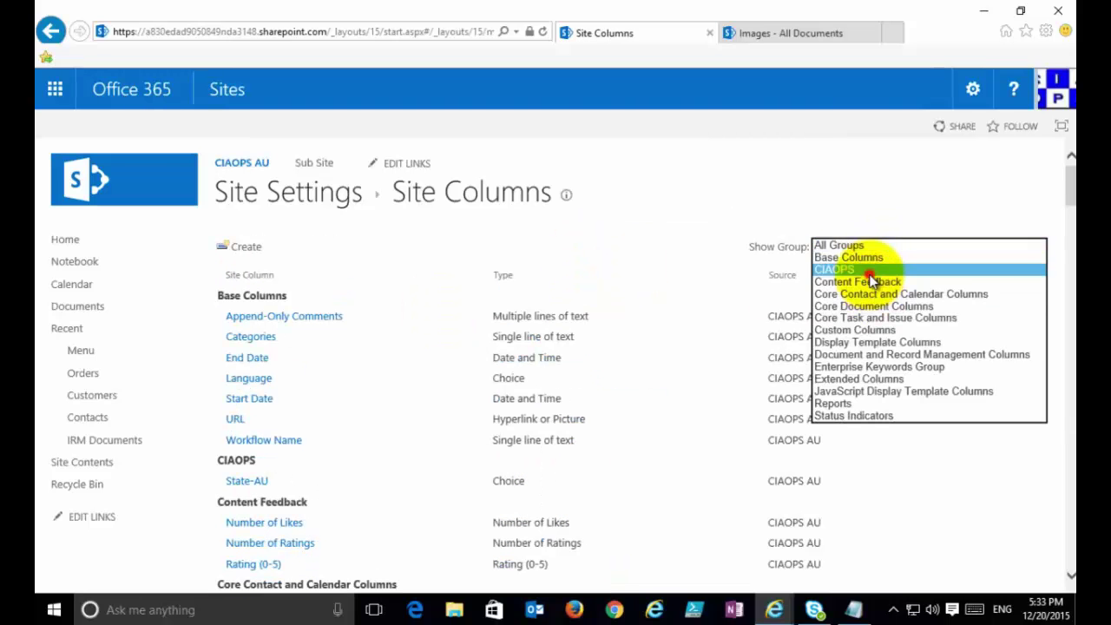
click(869, 274)
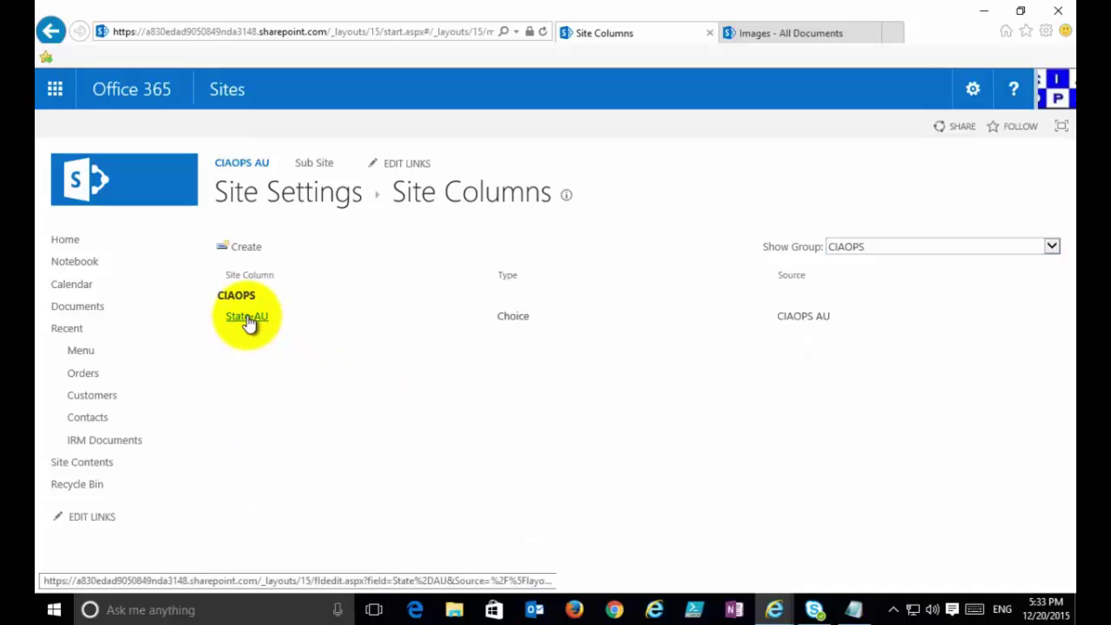
click(248, 316)
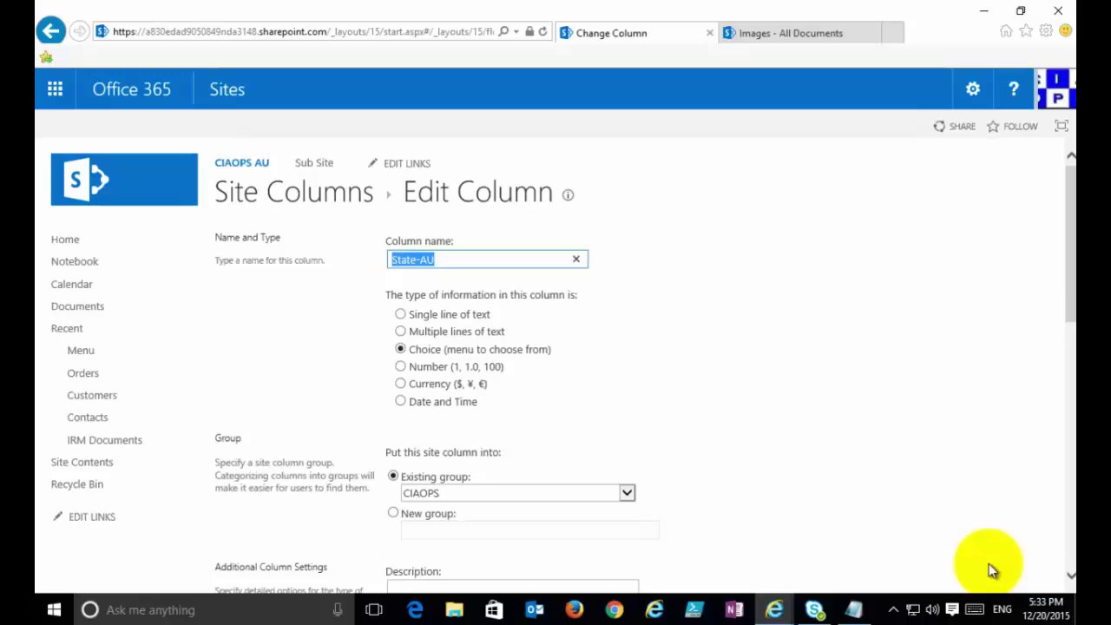
click(1067, 521)
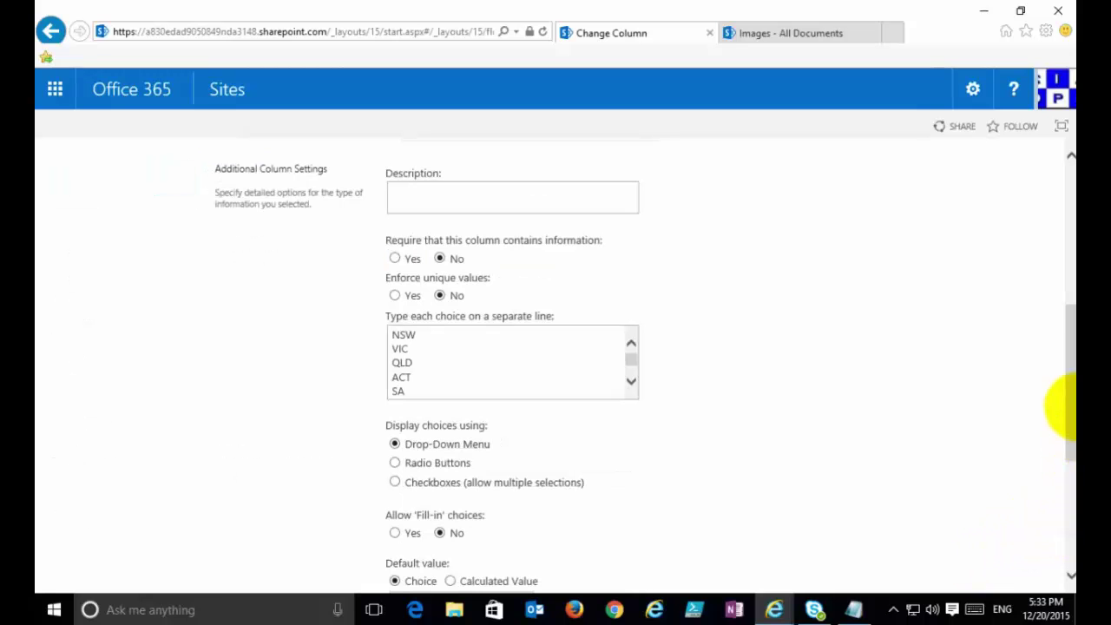
drag(1062, 393, 1068, 512)
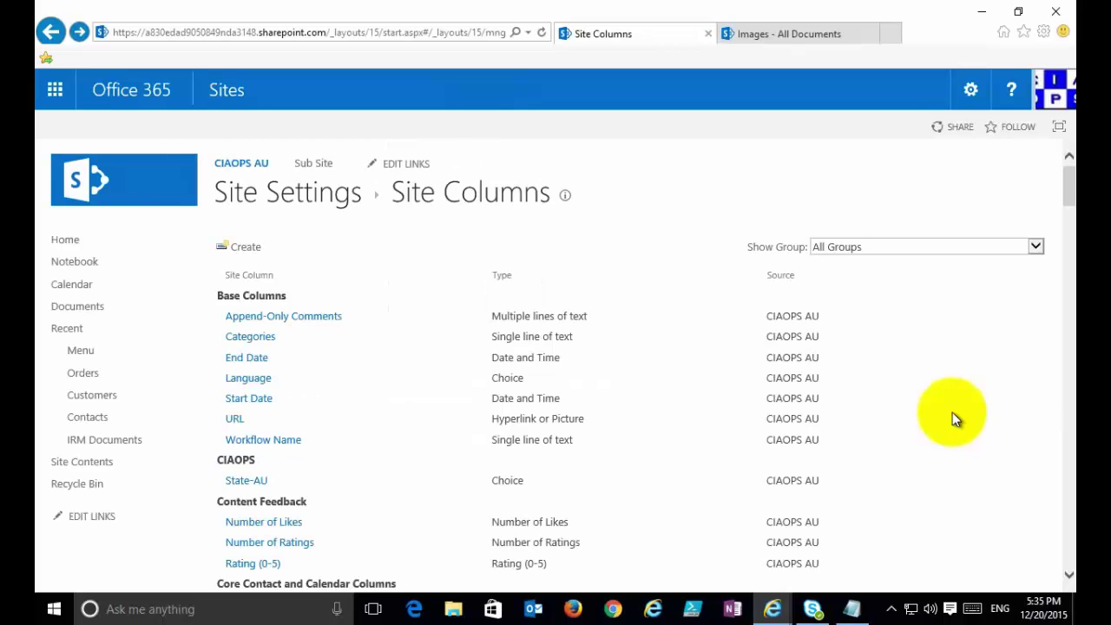
- Return to the Documents library to see the first two files tagged QLD and WA in State-AU
click(59, 310)
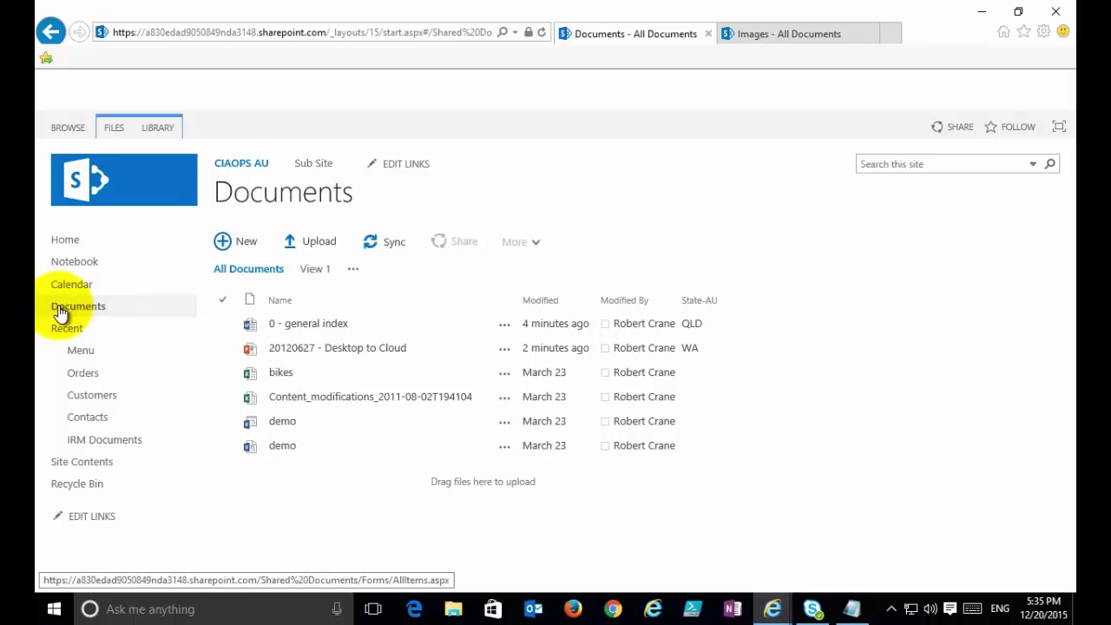